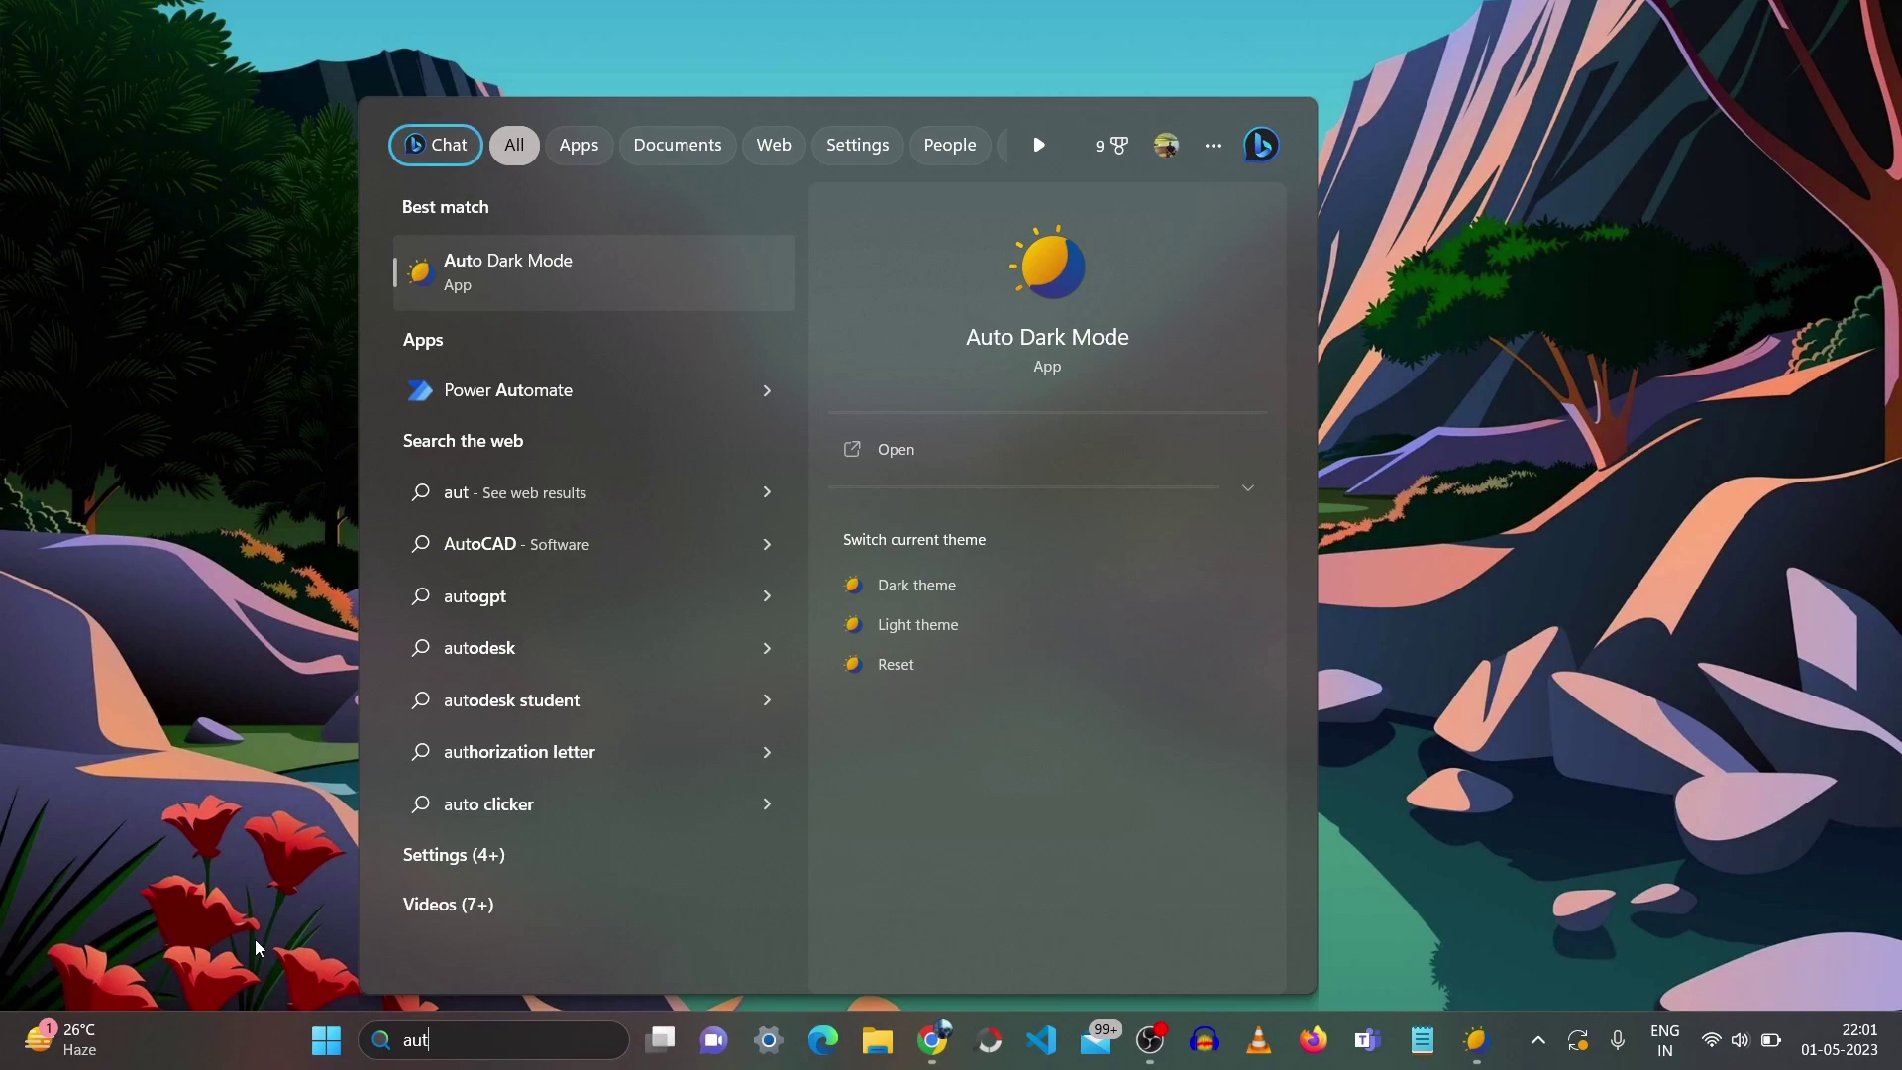
In Auto Dark Mode's Time settings, try the Disabled option and return to Set custom hours
left_click(1374, 763)
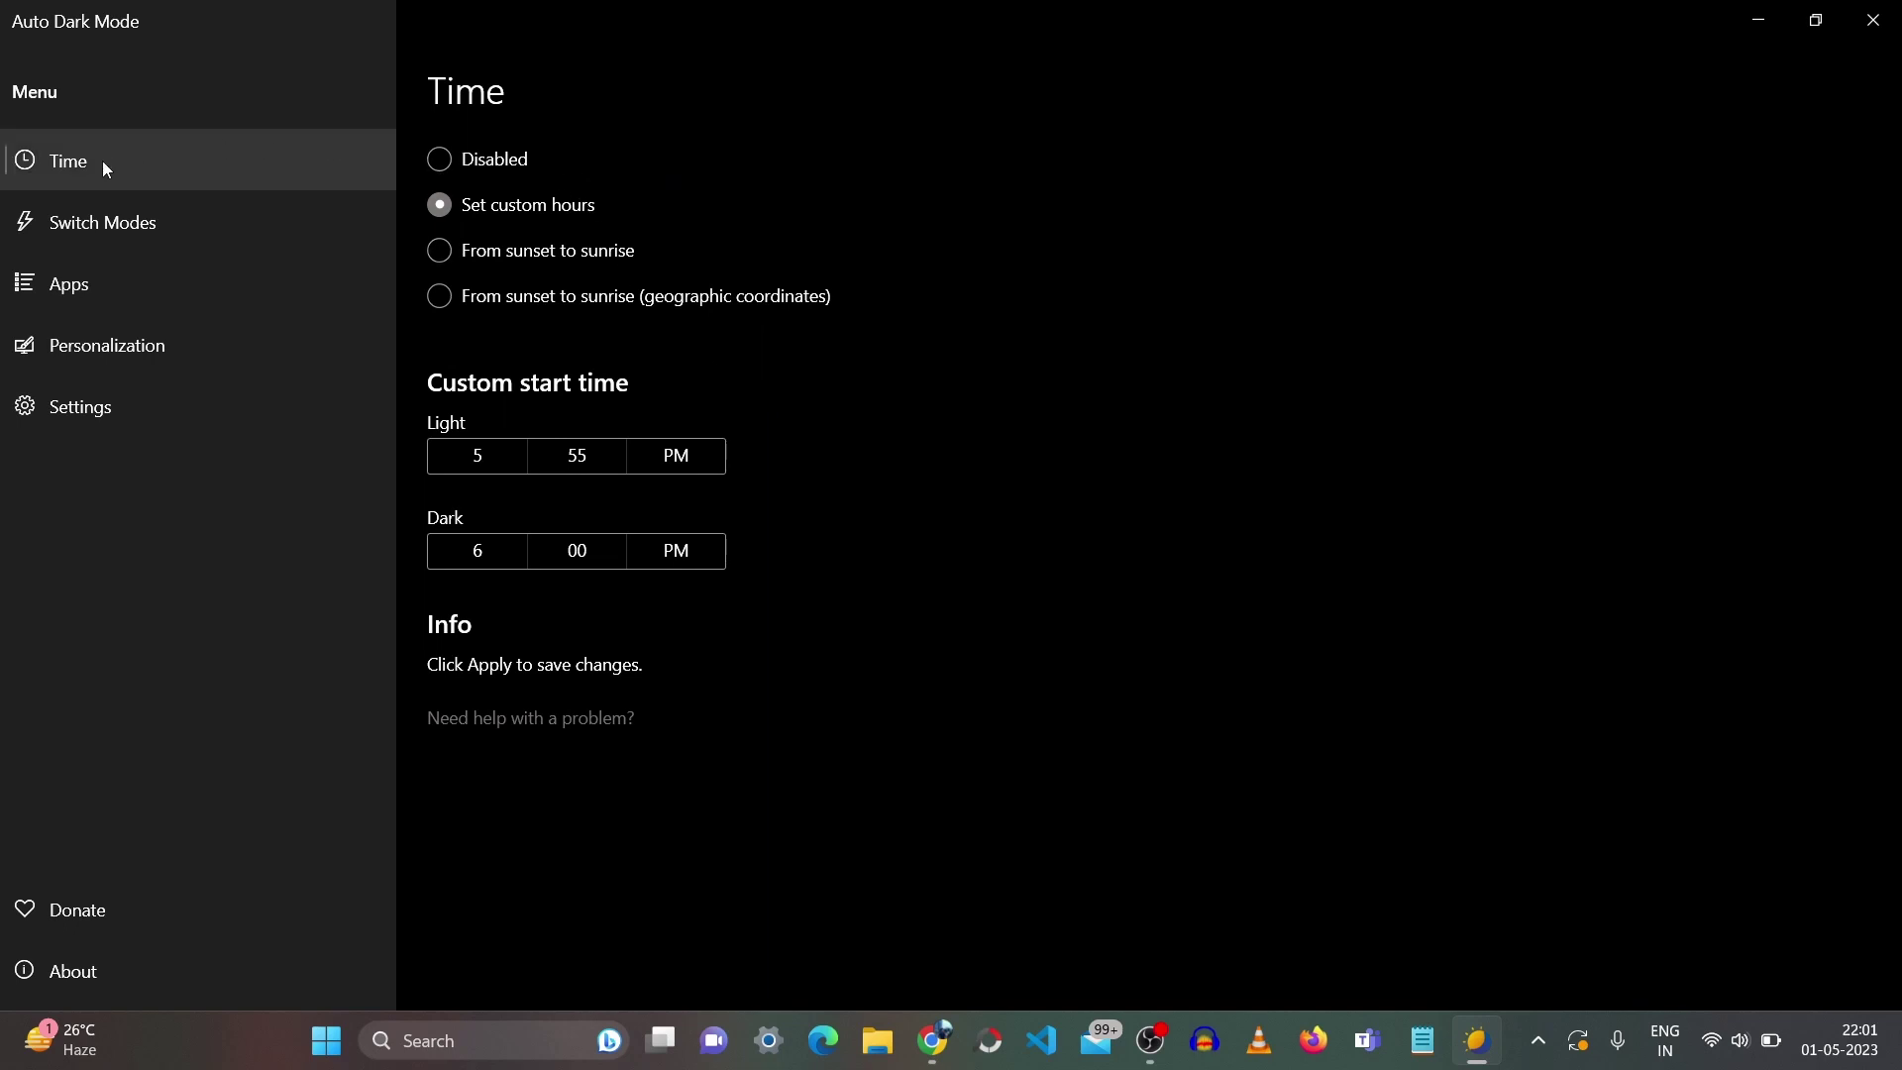
left_click(442, 162)
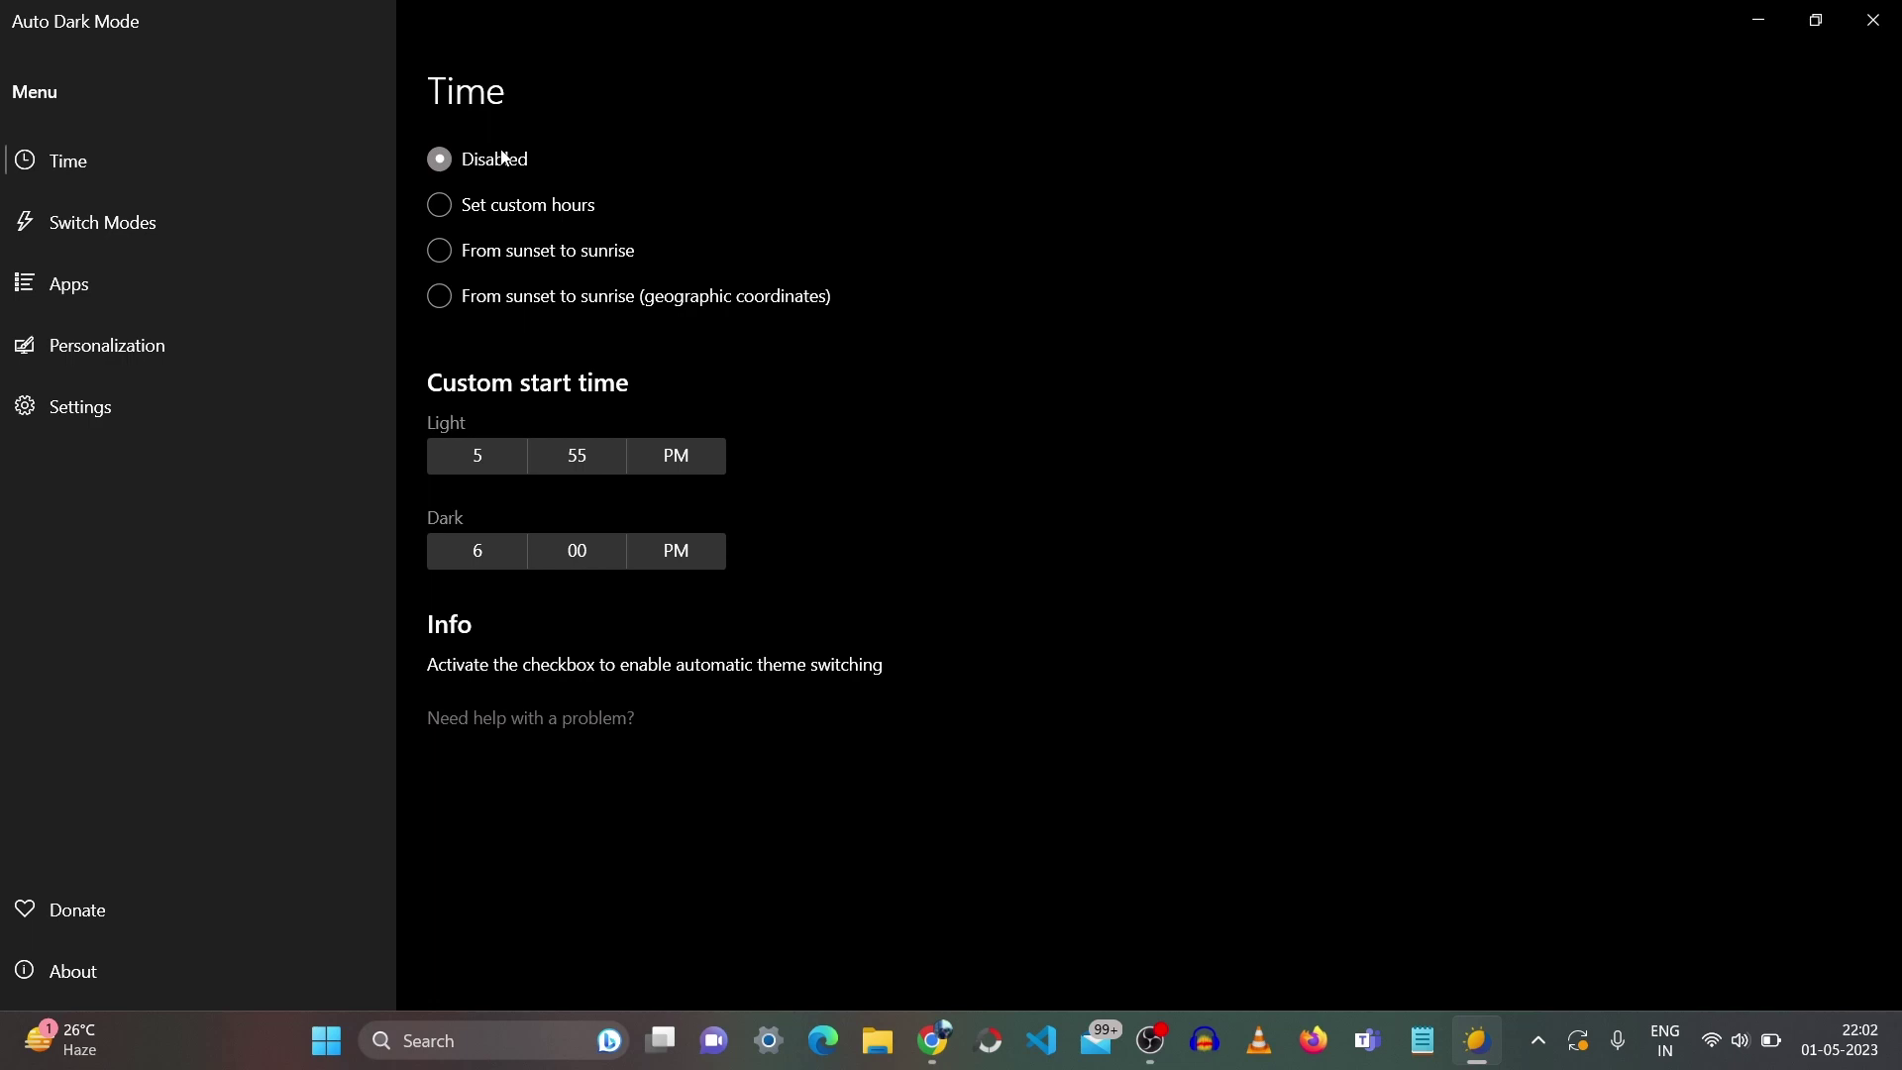
left_click(492, 218)
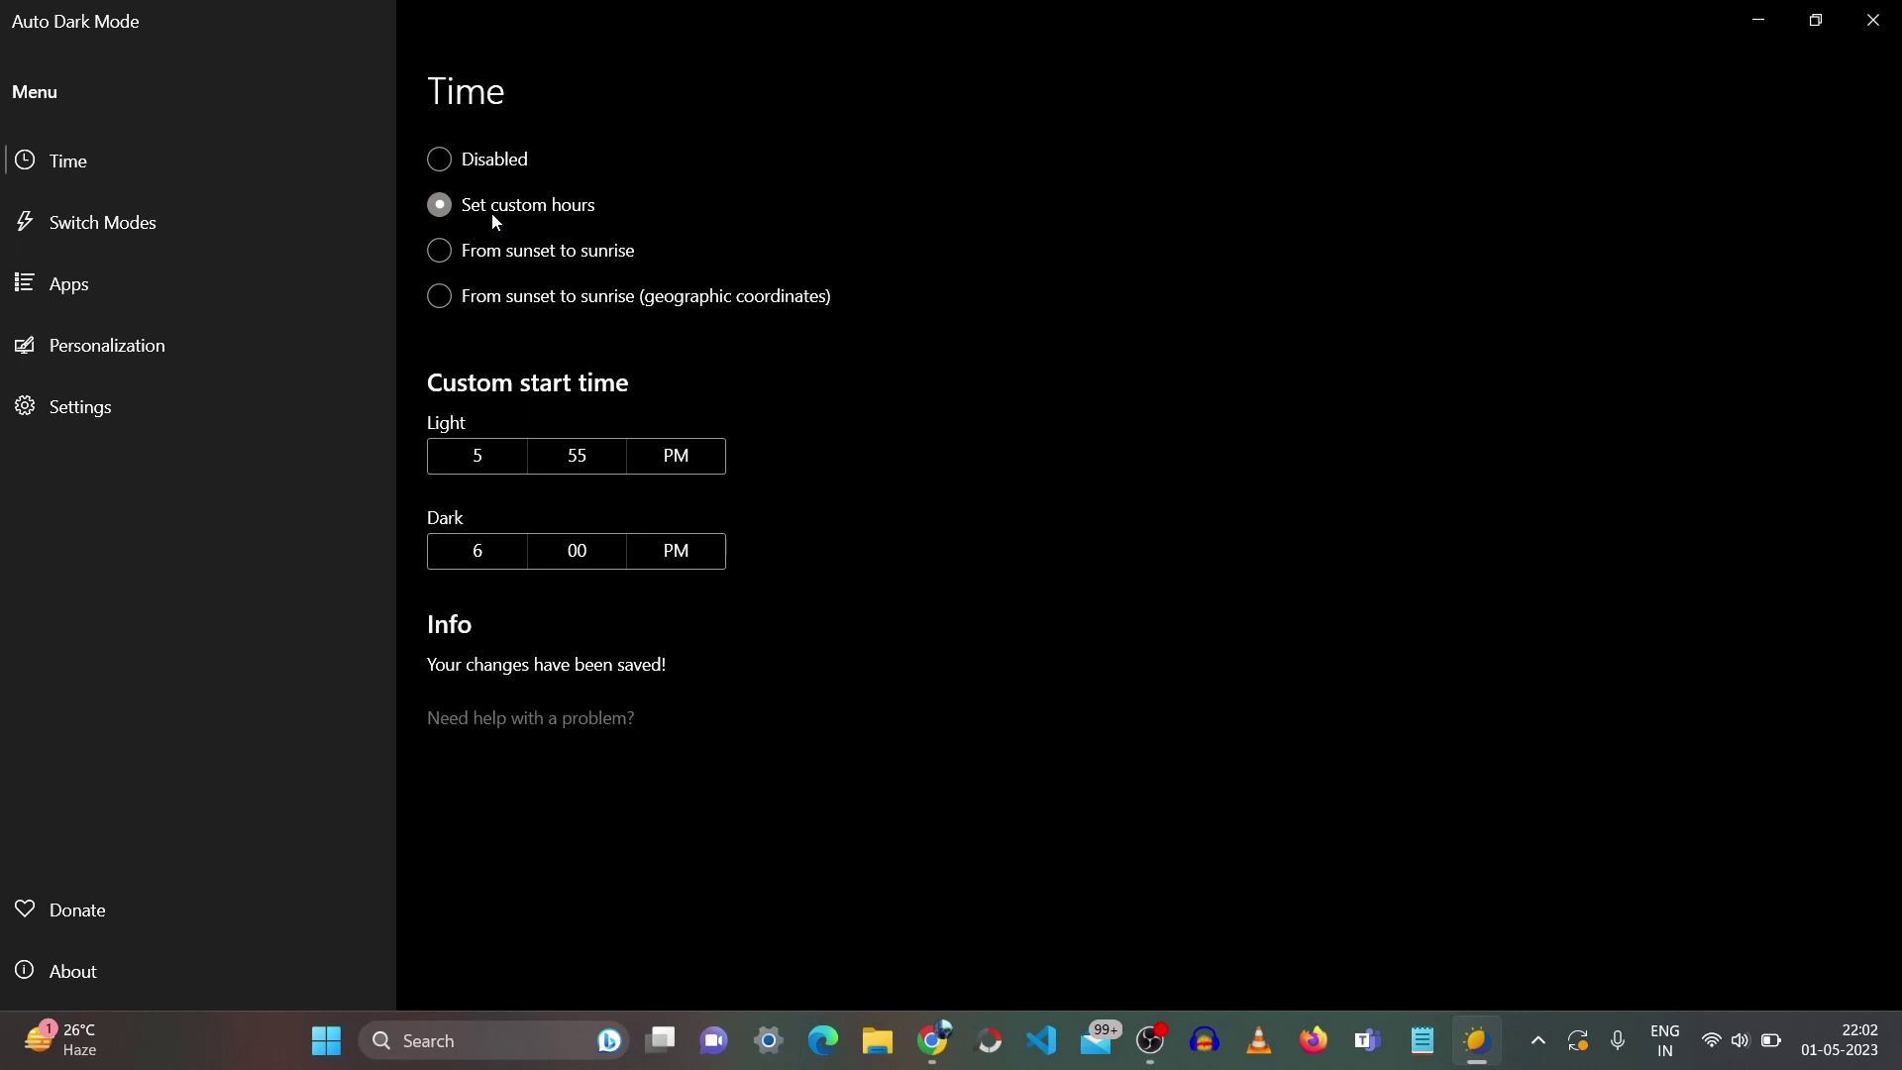
Set the custom start time of the Light theme first to 6:00 PM and finally to 5:30 PM
left_click(495, 457)
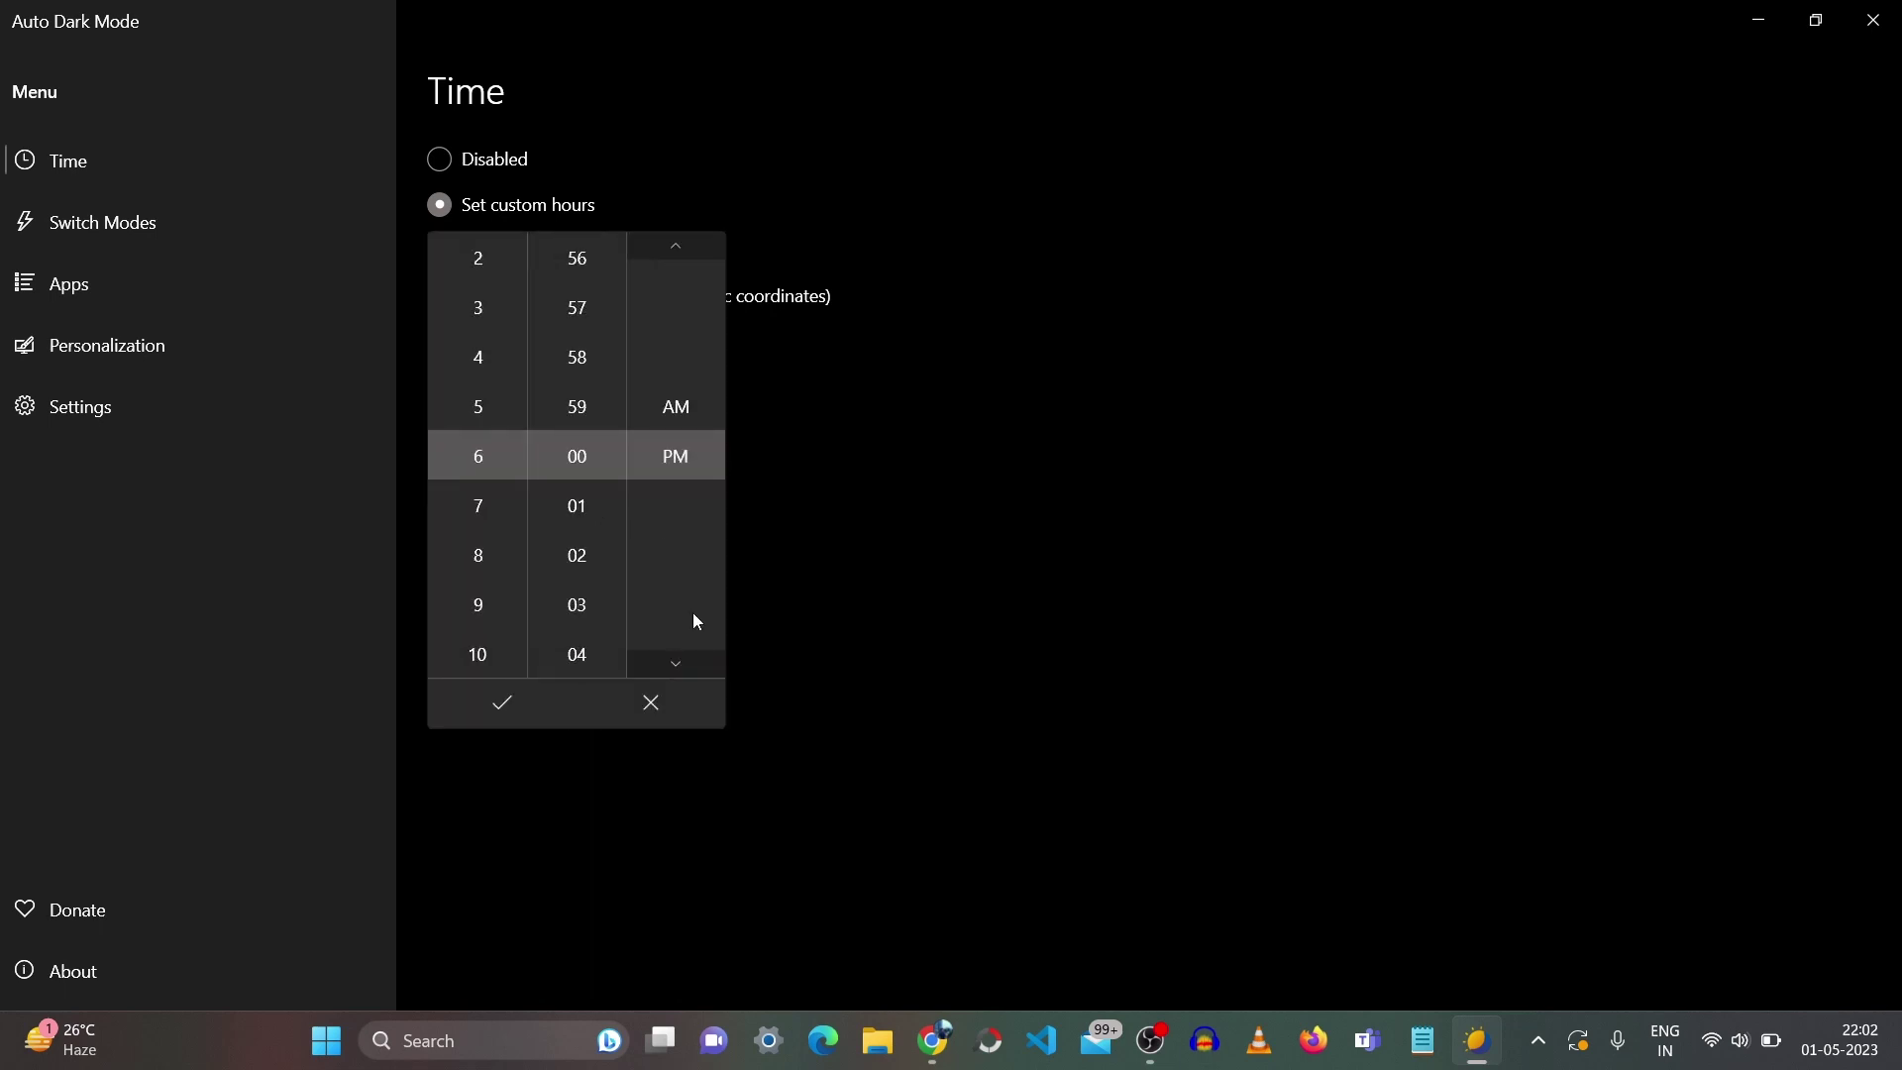
left_click(519, 705)
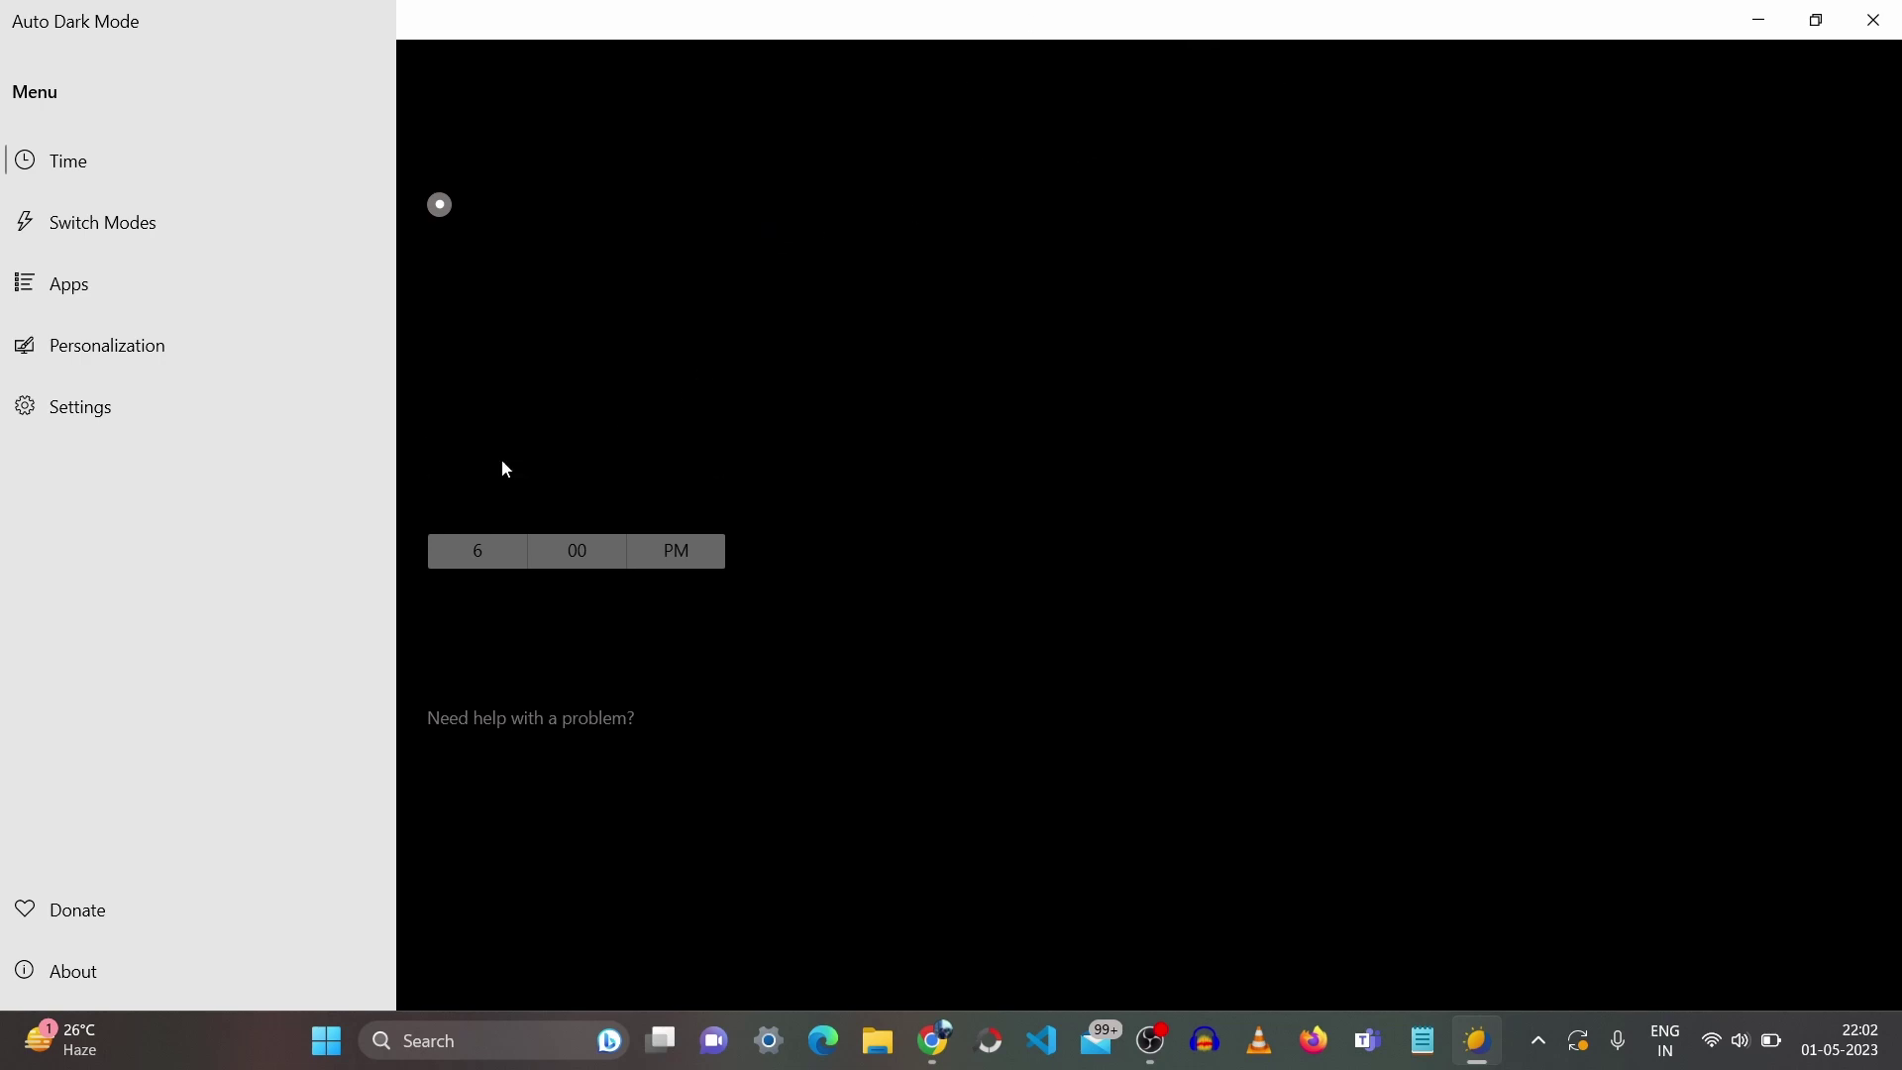
left_click(502, 460)
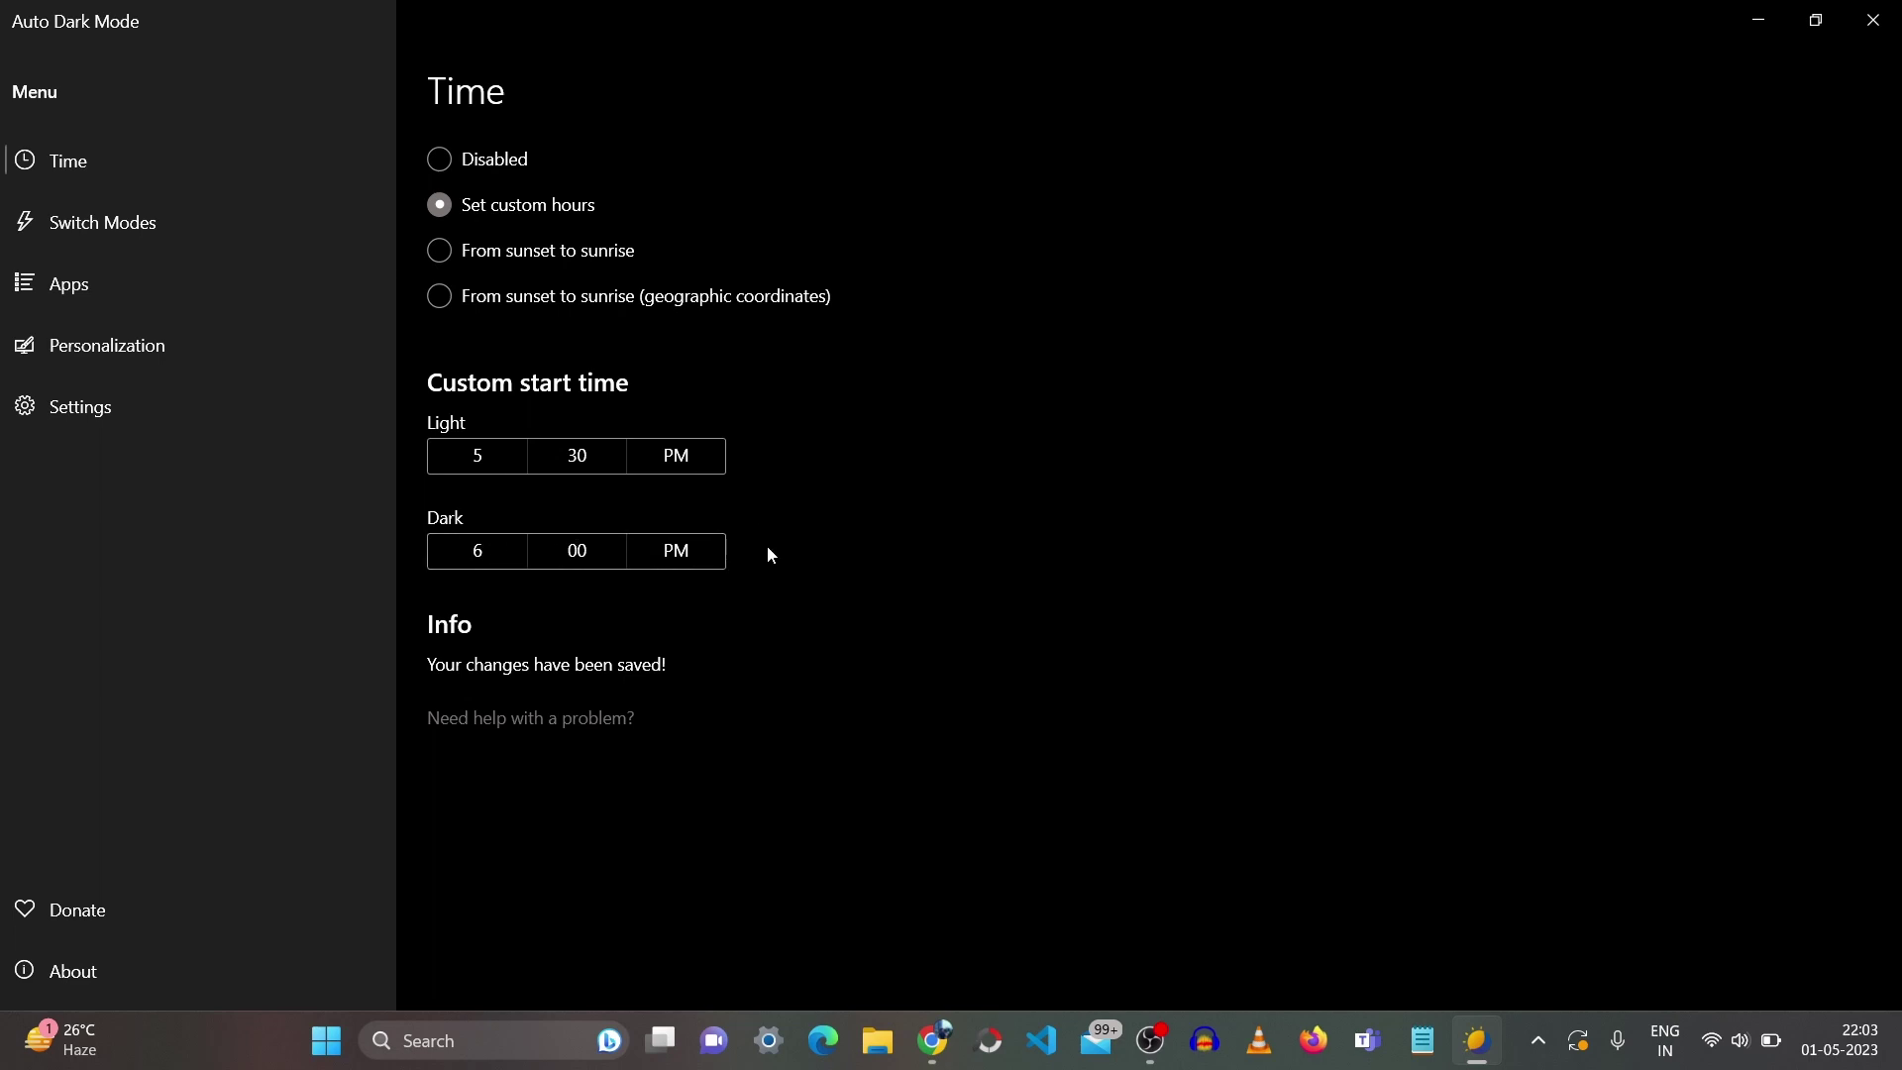
Change the theme schedule to From sunset to sunrise, and finally to its geographic coordinates variant
left_click(531, 263)
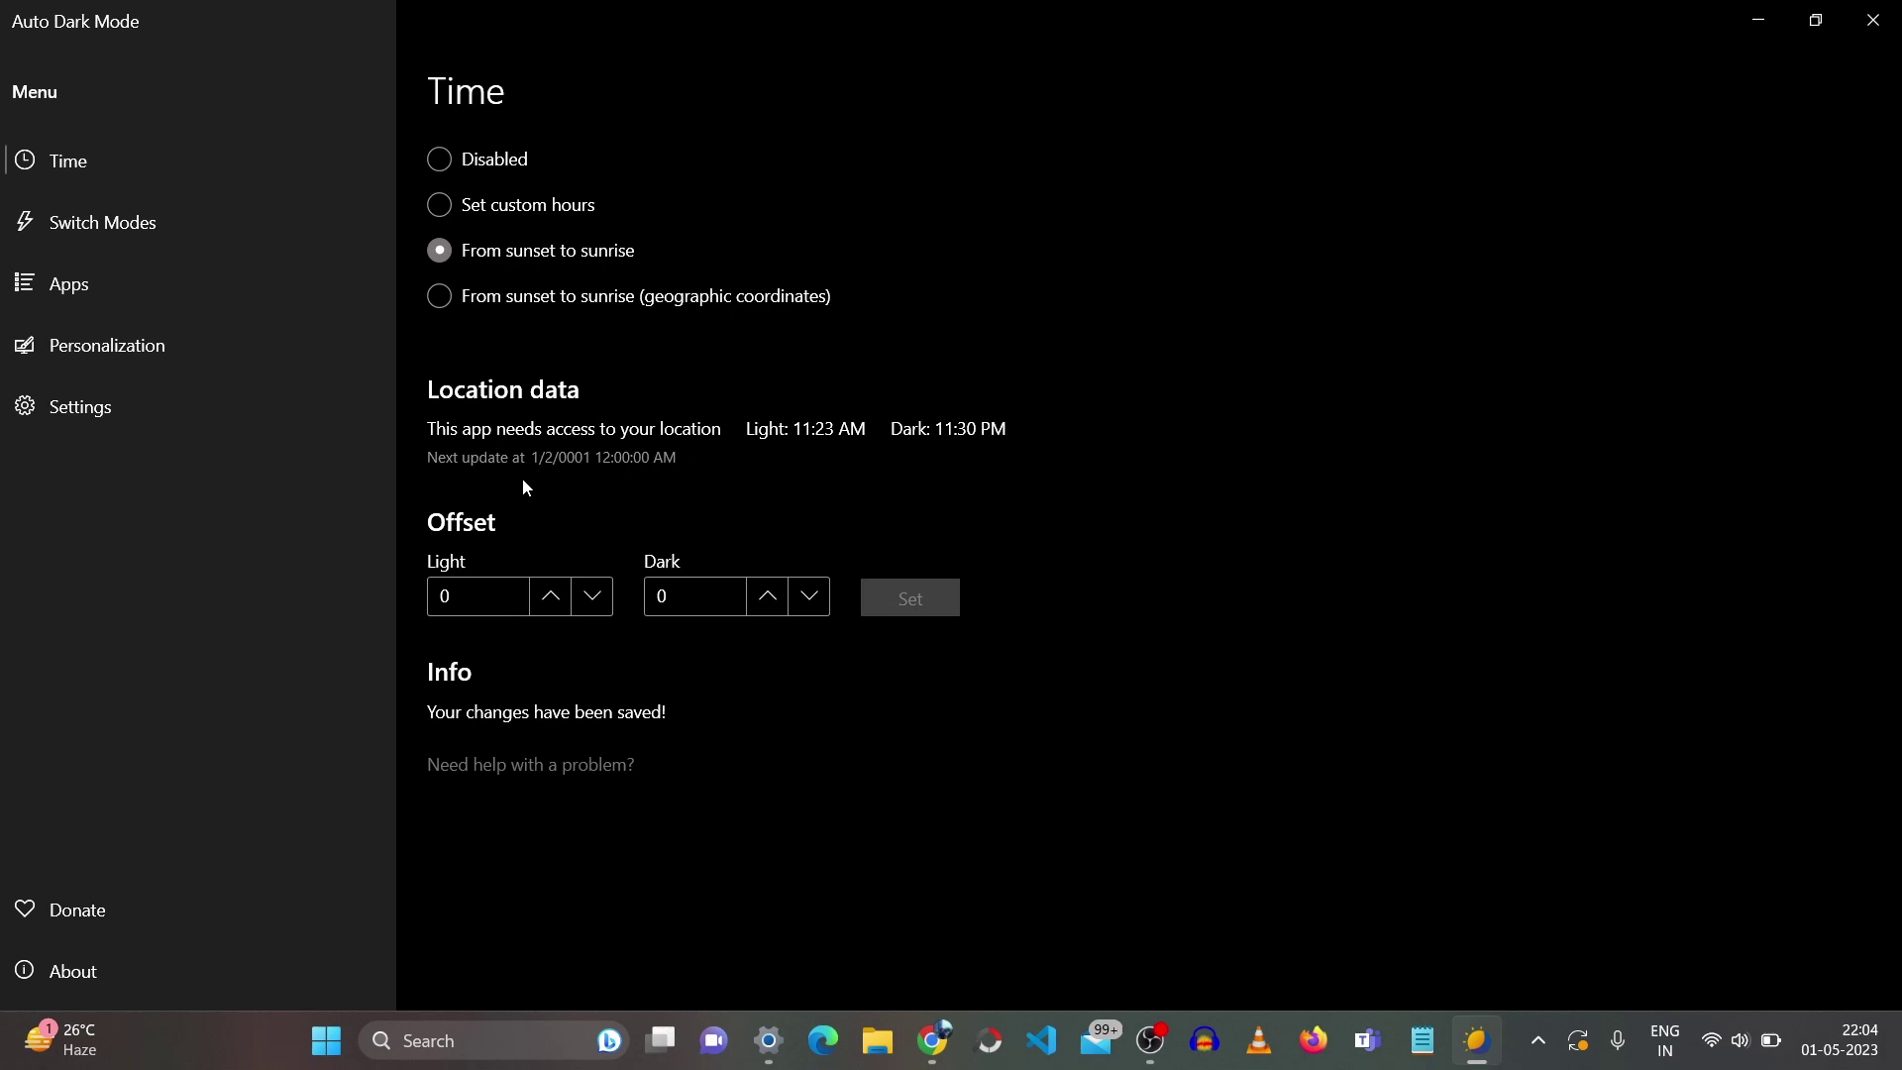
left_click(557, 308)
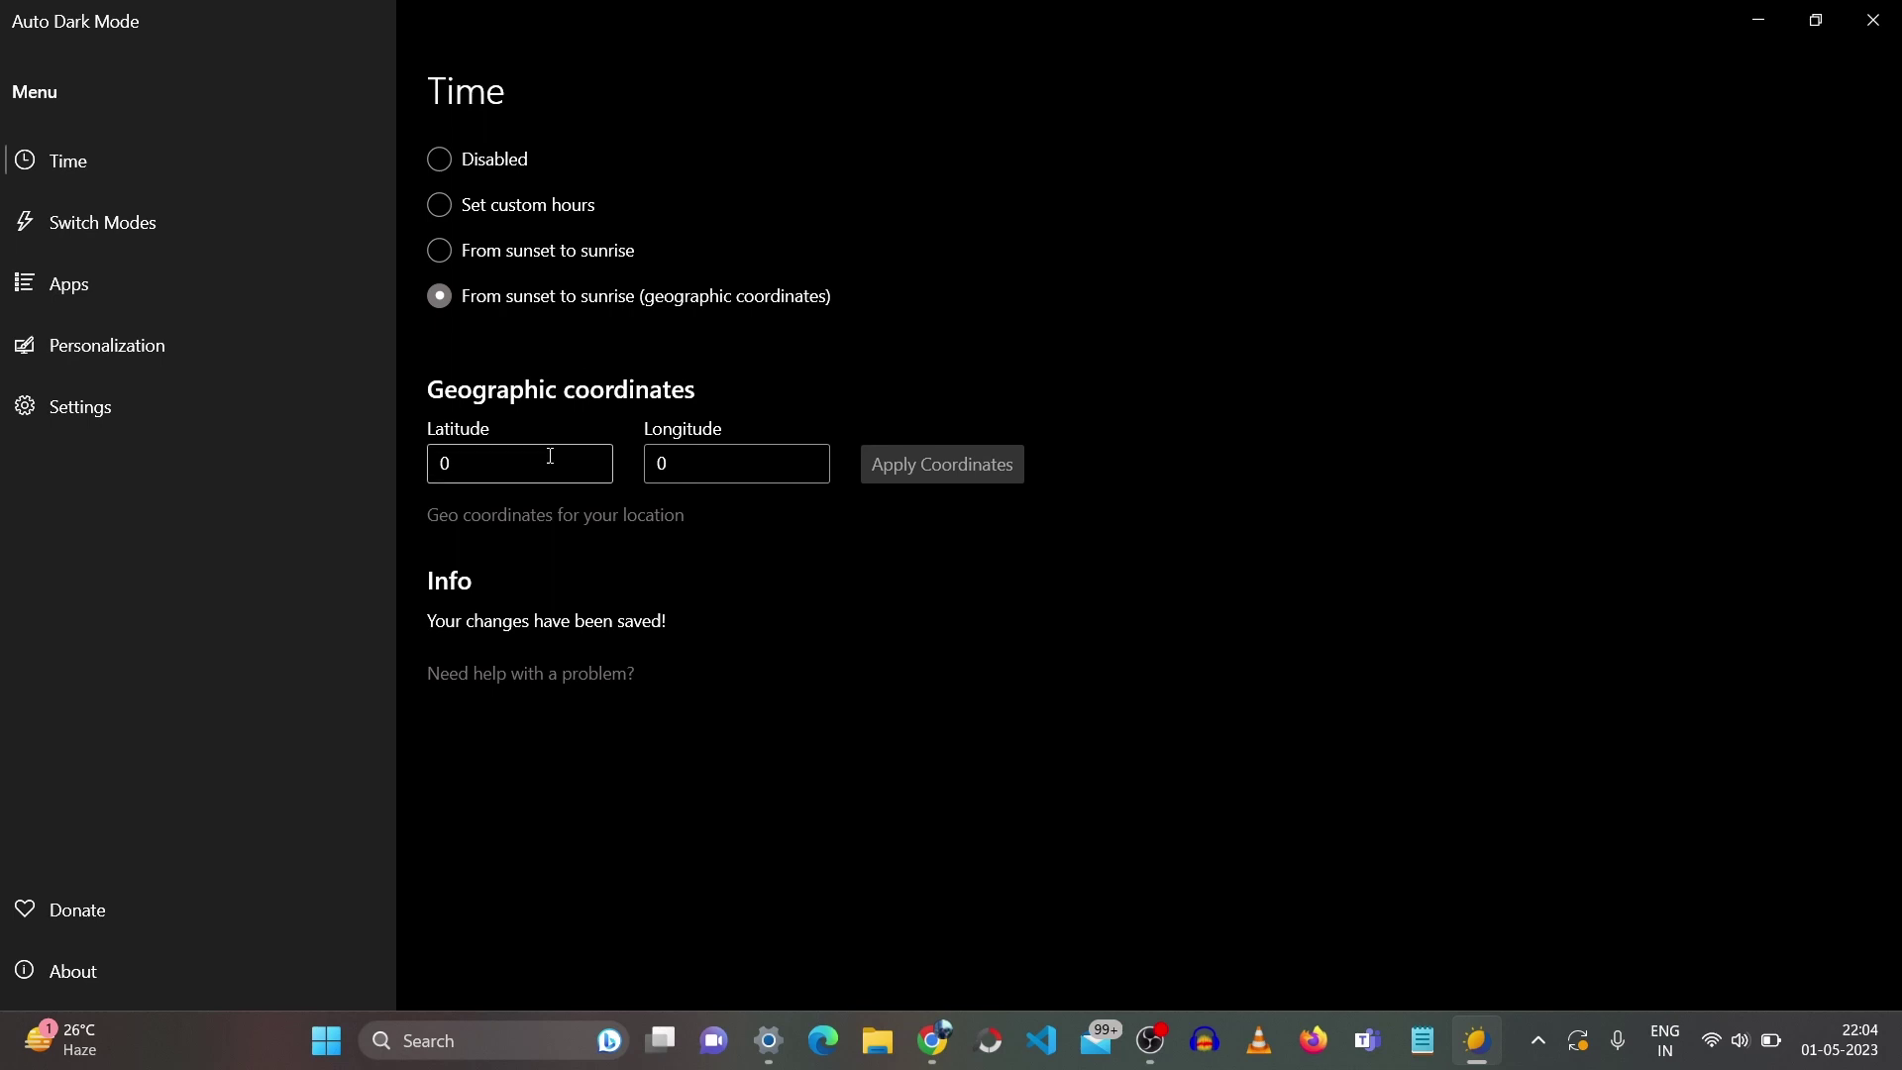
Review the Switch Modes conditions and hotkeys, the theme choices for apps, system and Microsoft Office, and the Settings page
left_click(138, 224)
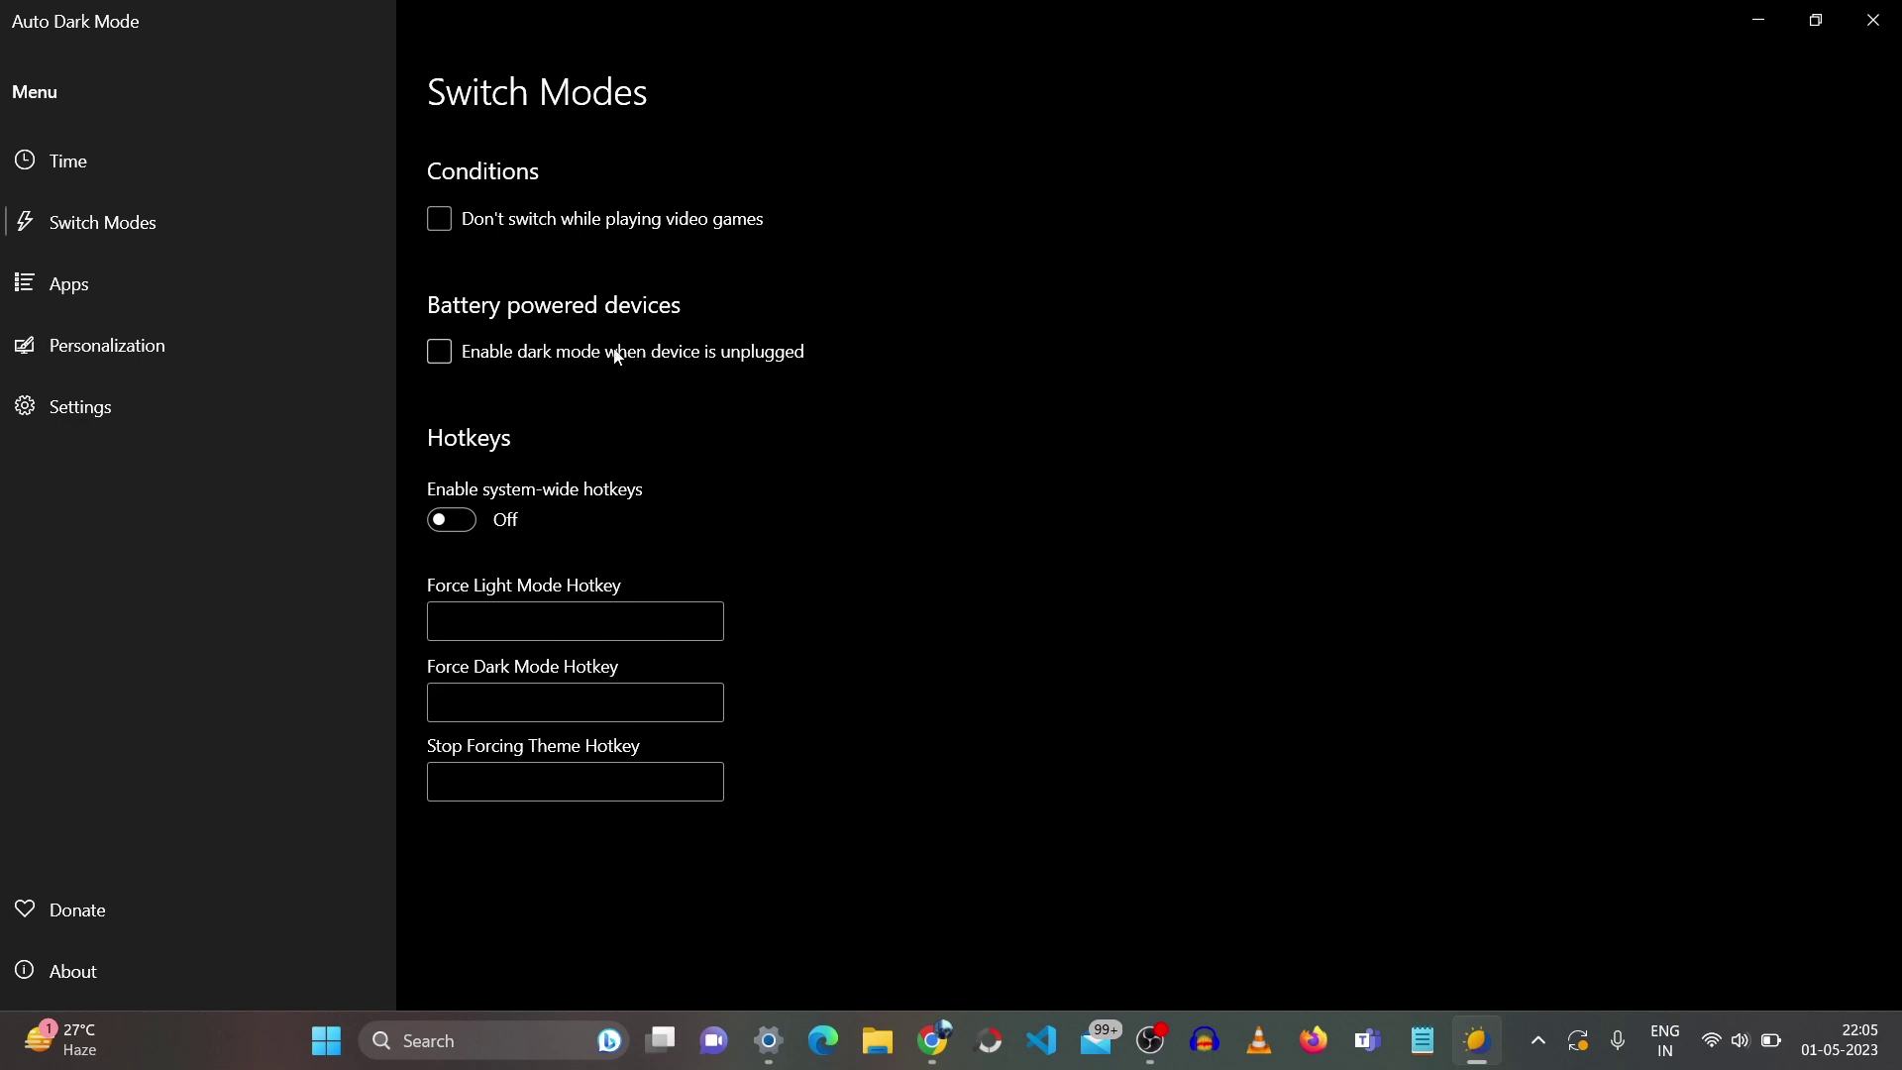
left_click(553, 570)
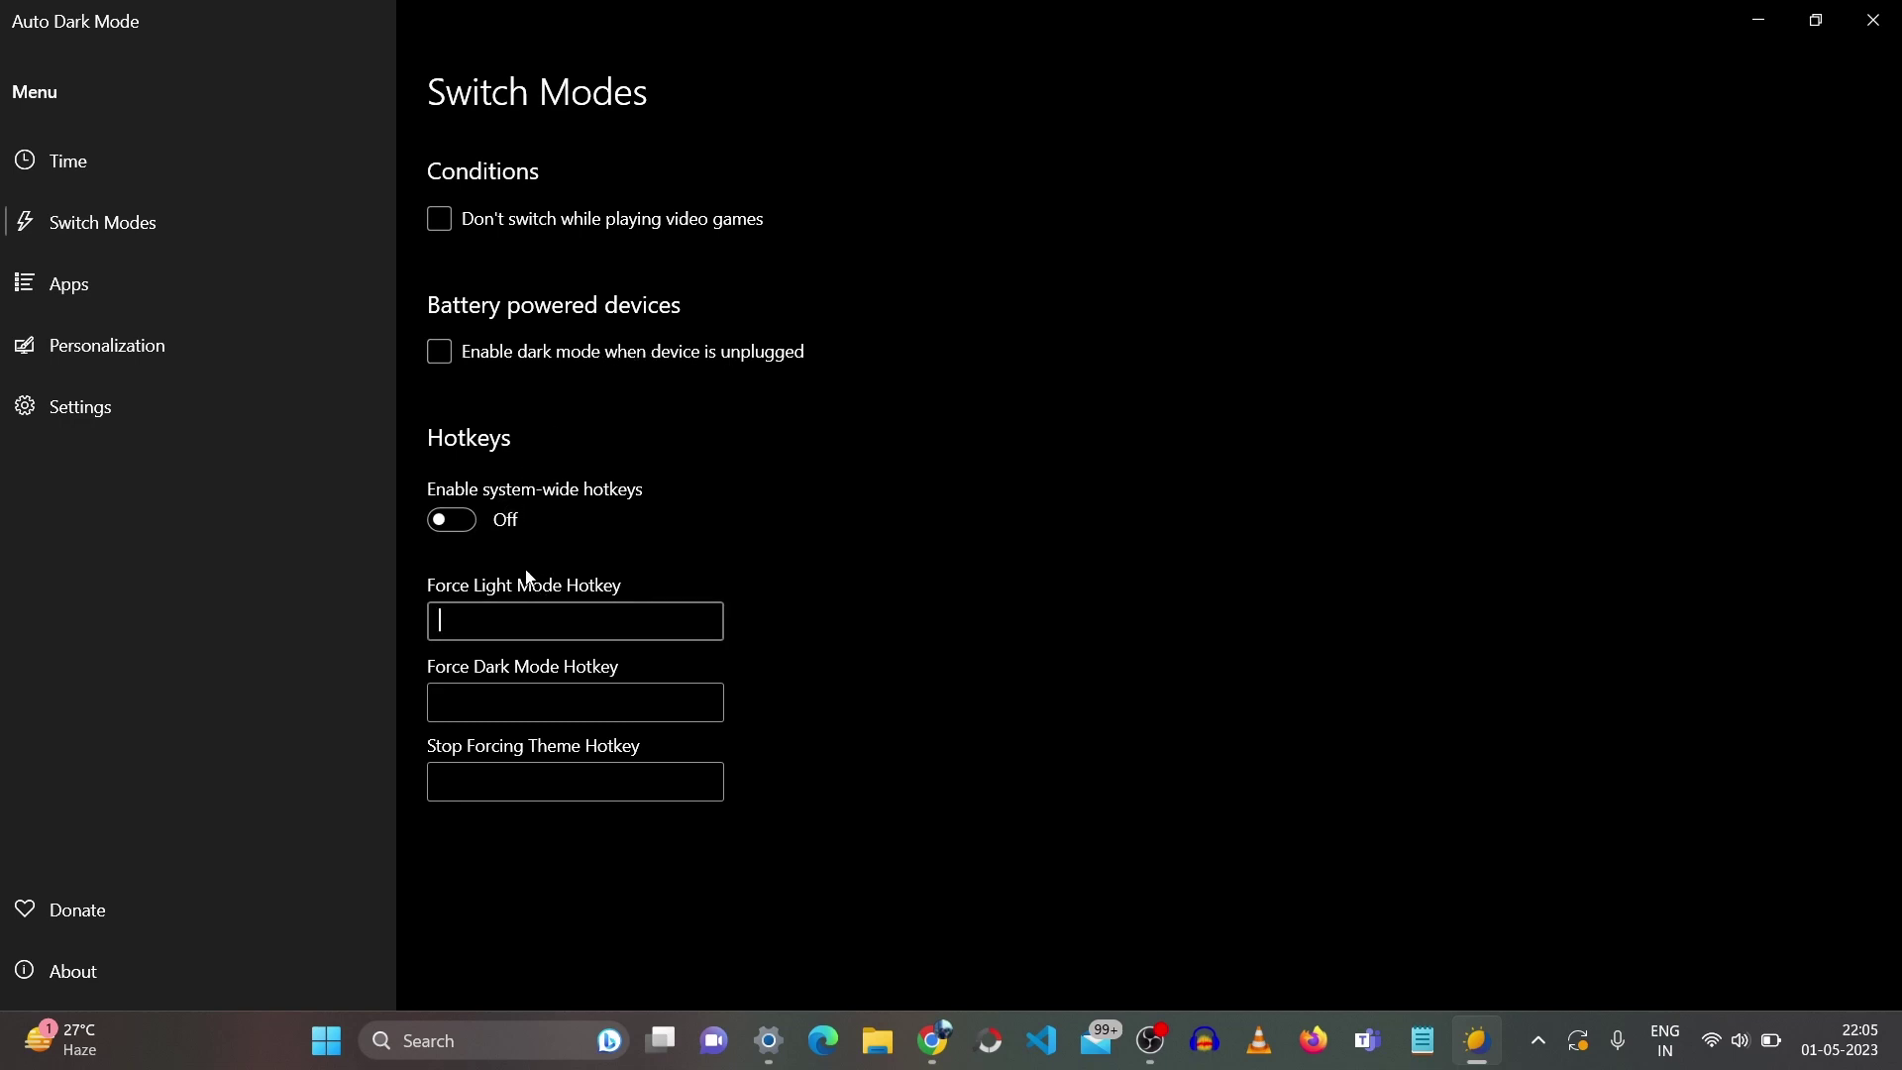
left_click(180, 271)
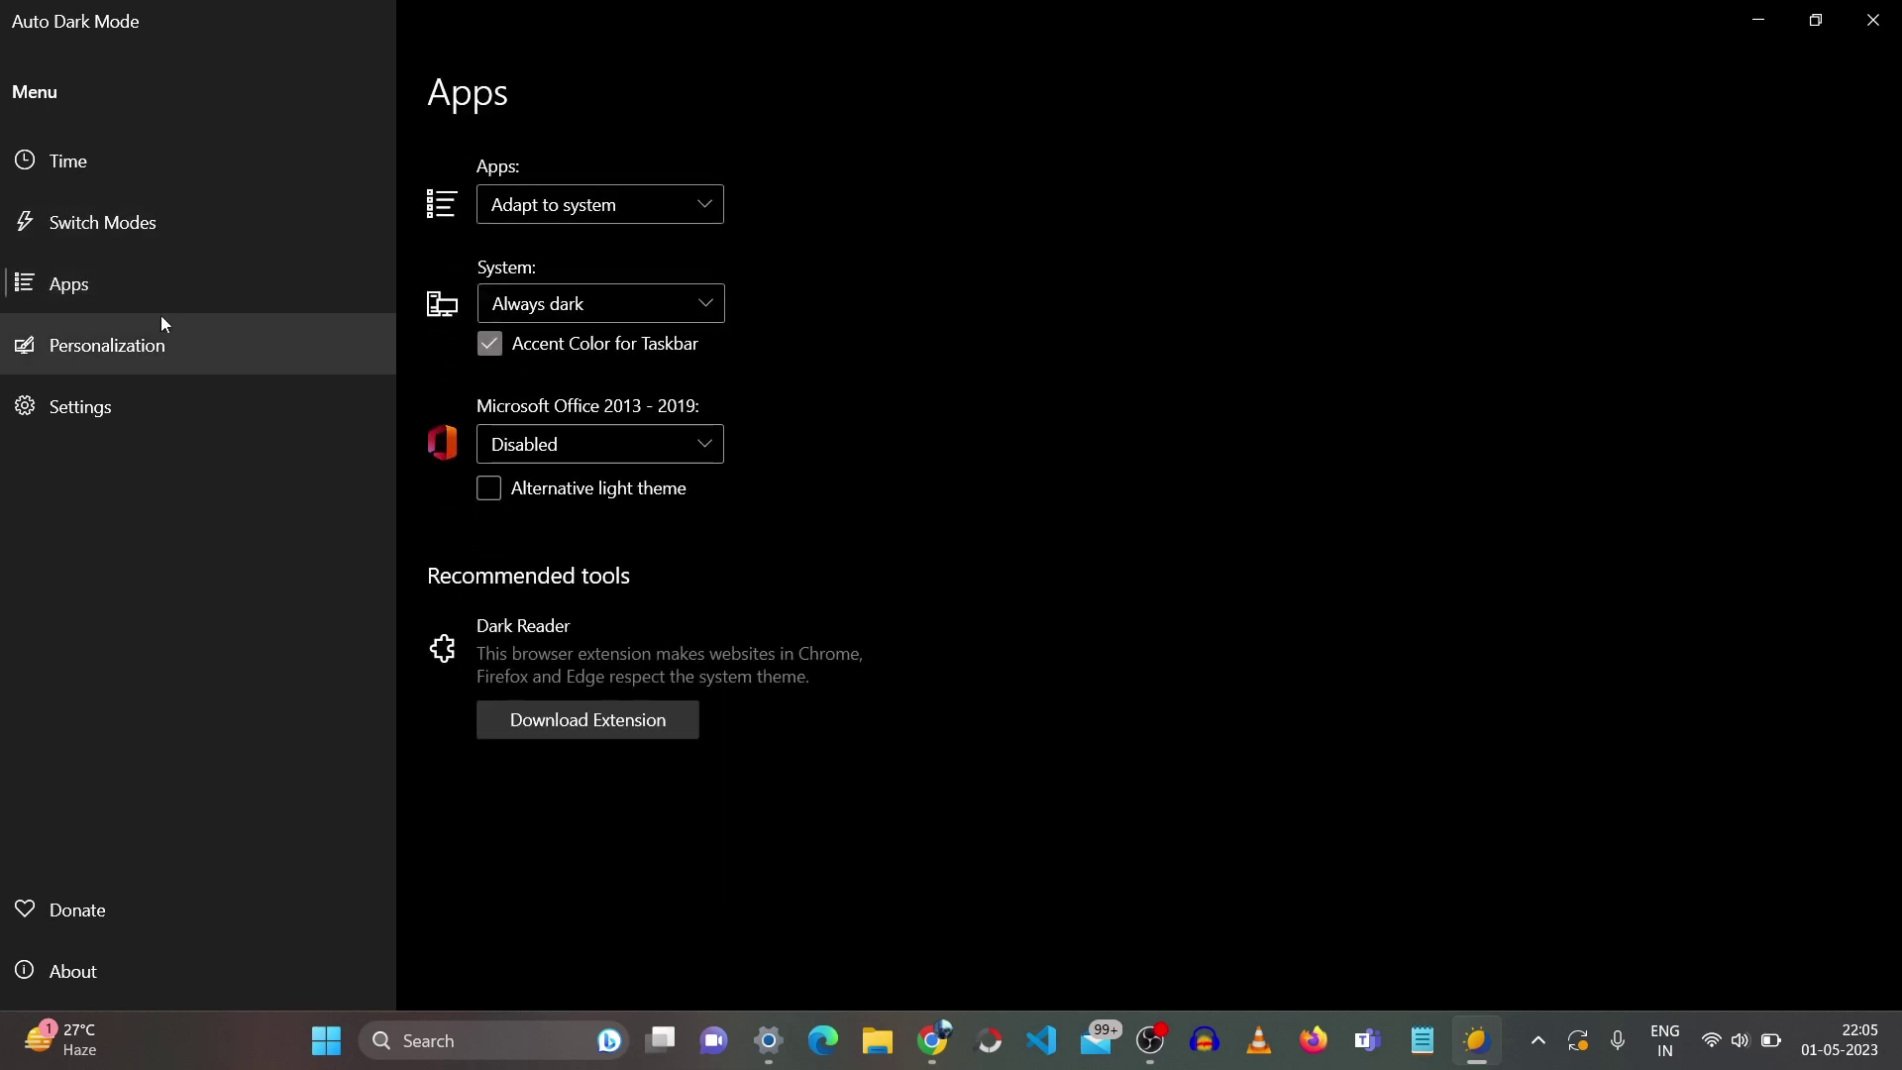
left_click(553, 207)
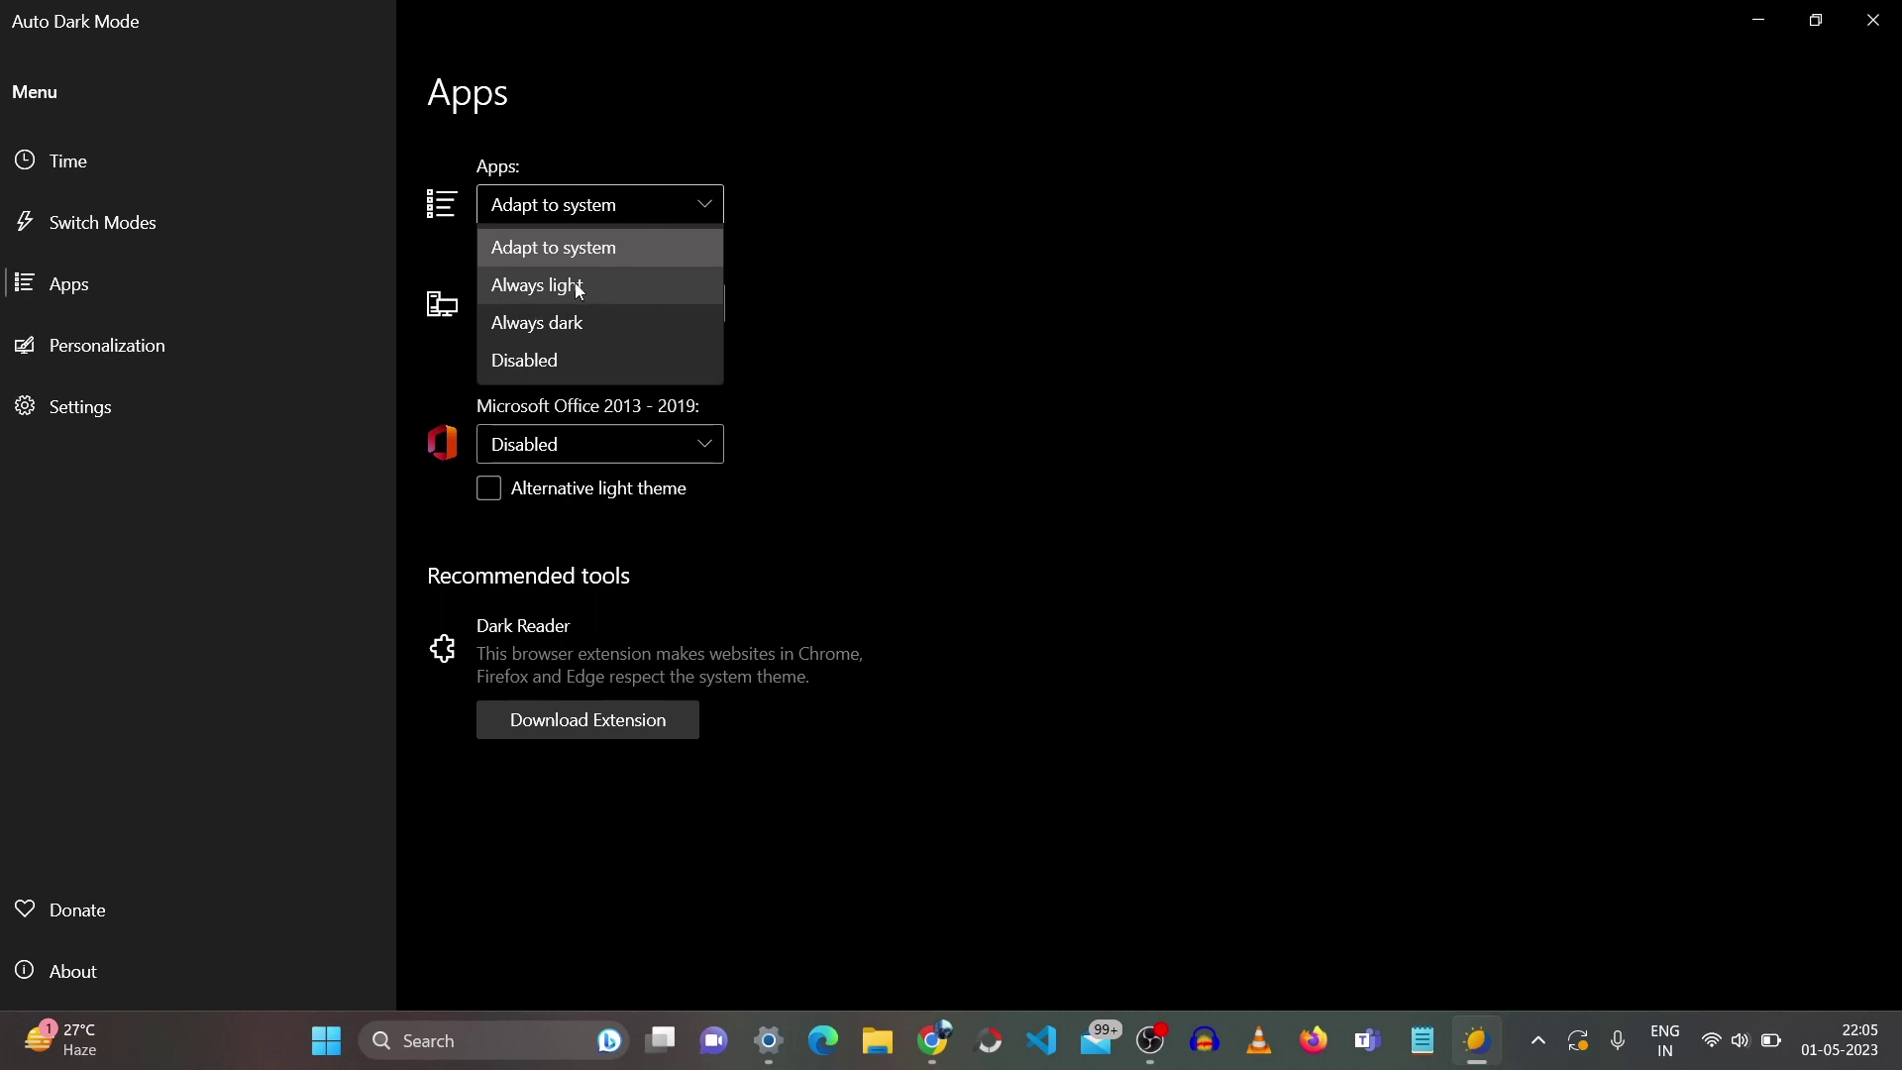
left_click(844, 319)
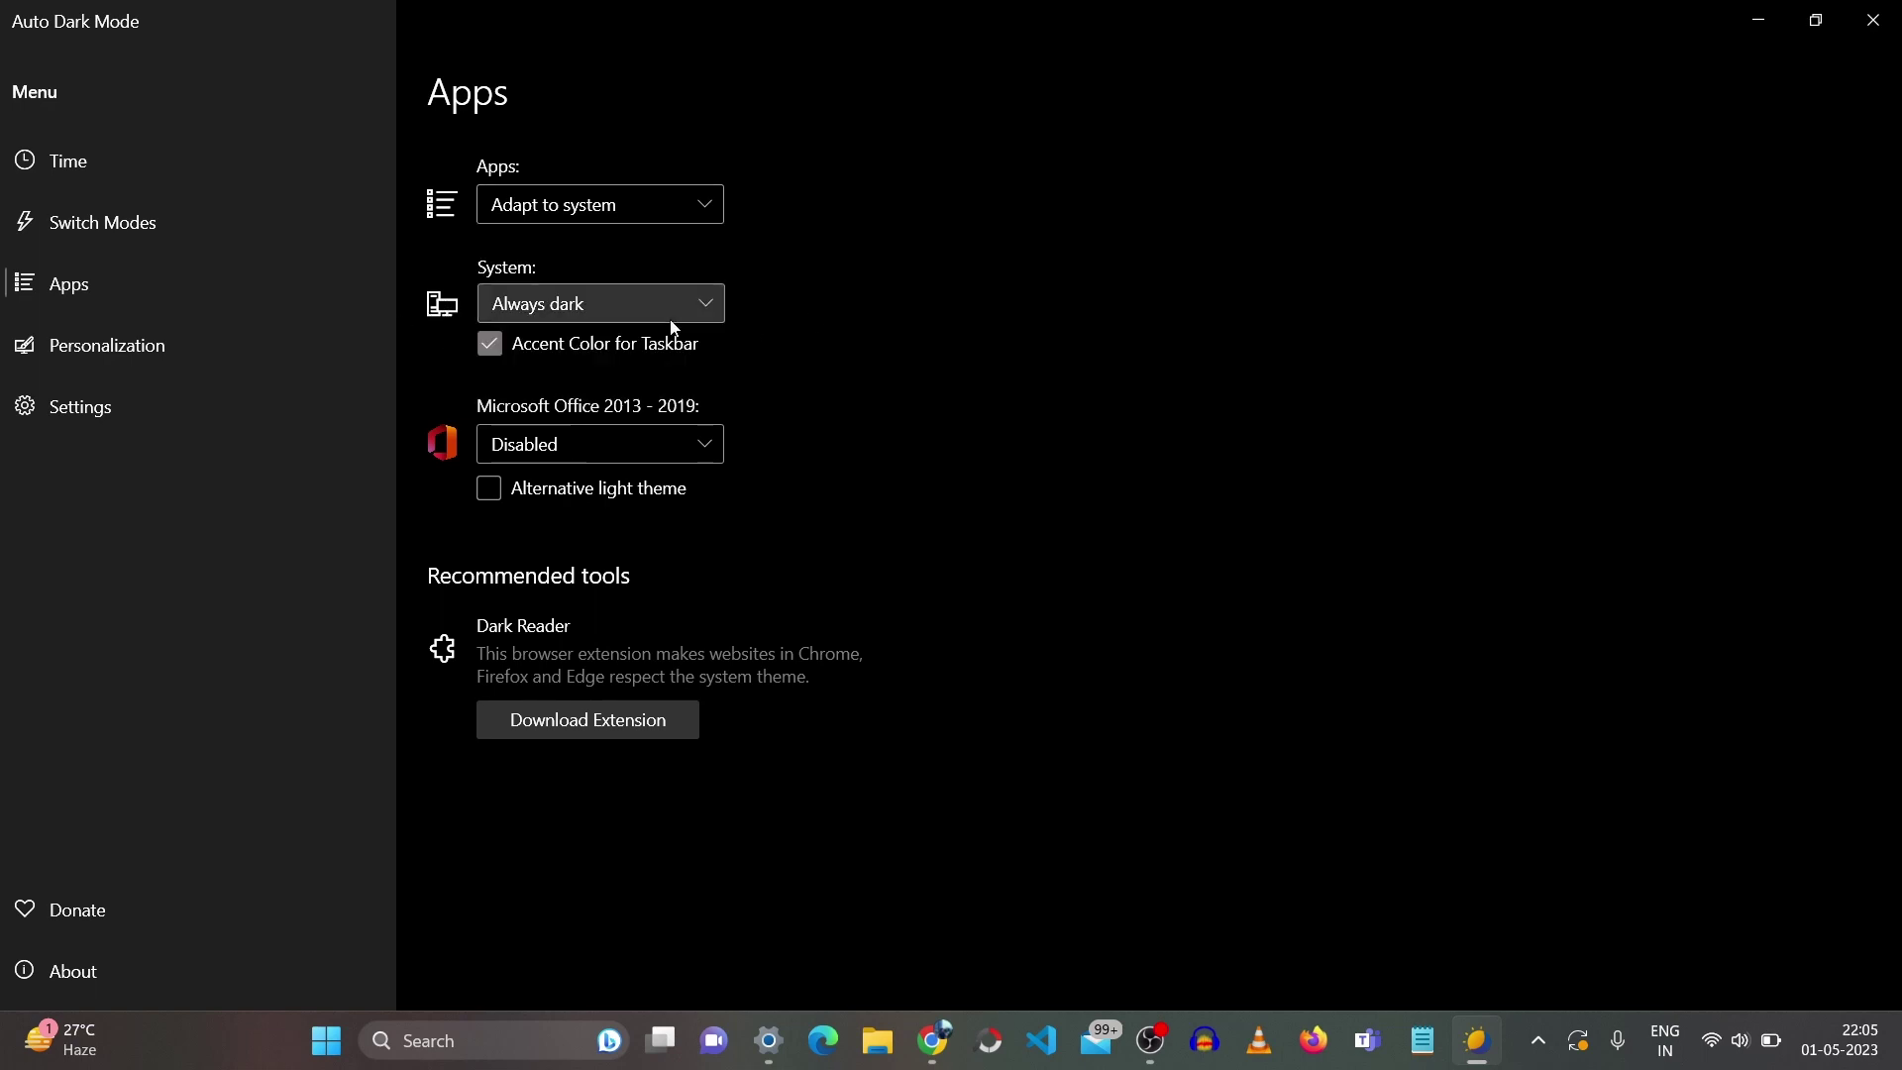
left_click(671, 325)
left_click(807, 354)
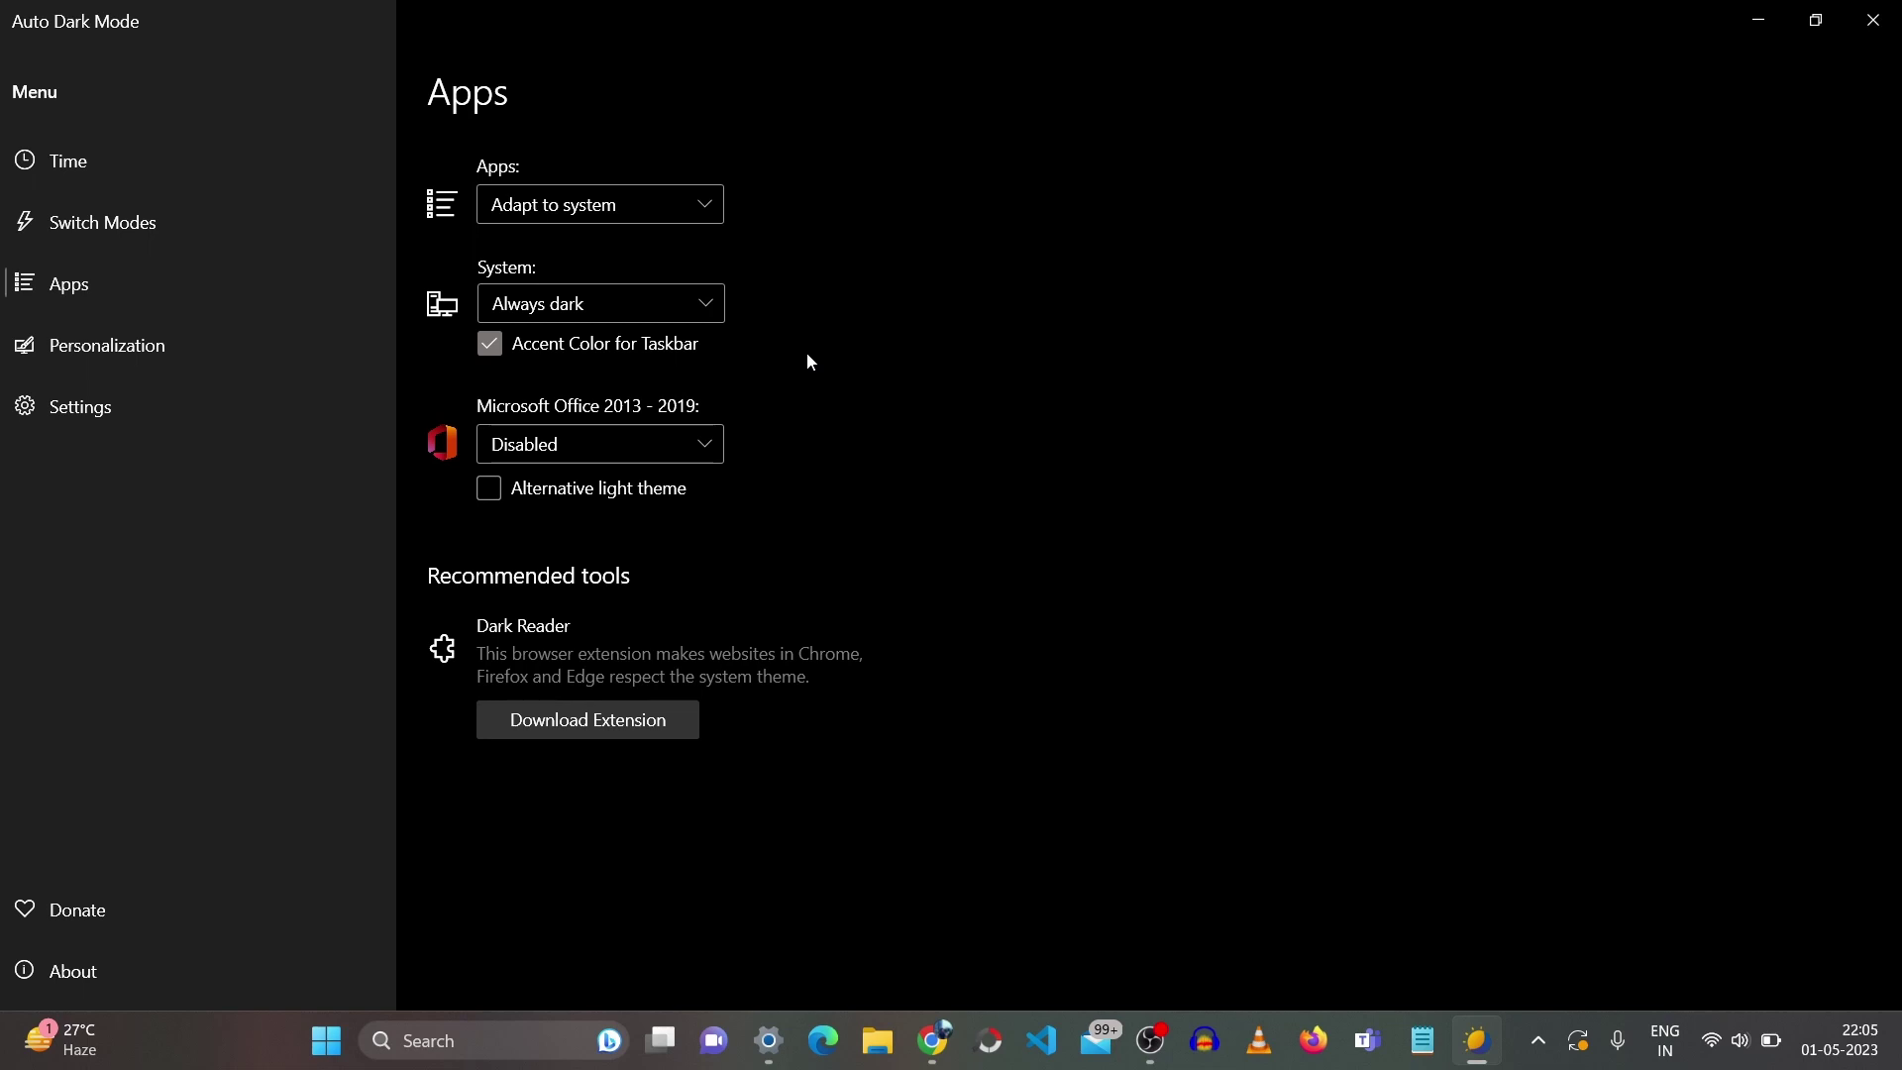
left_click(654, 443)
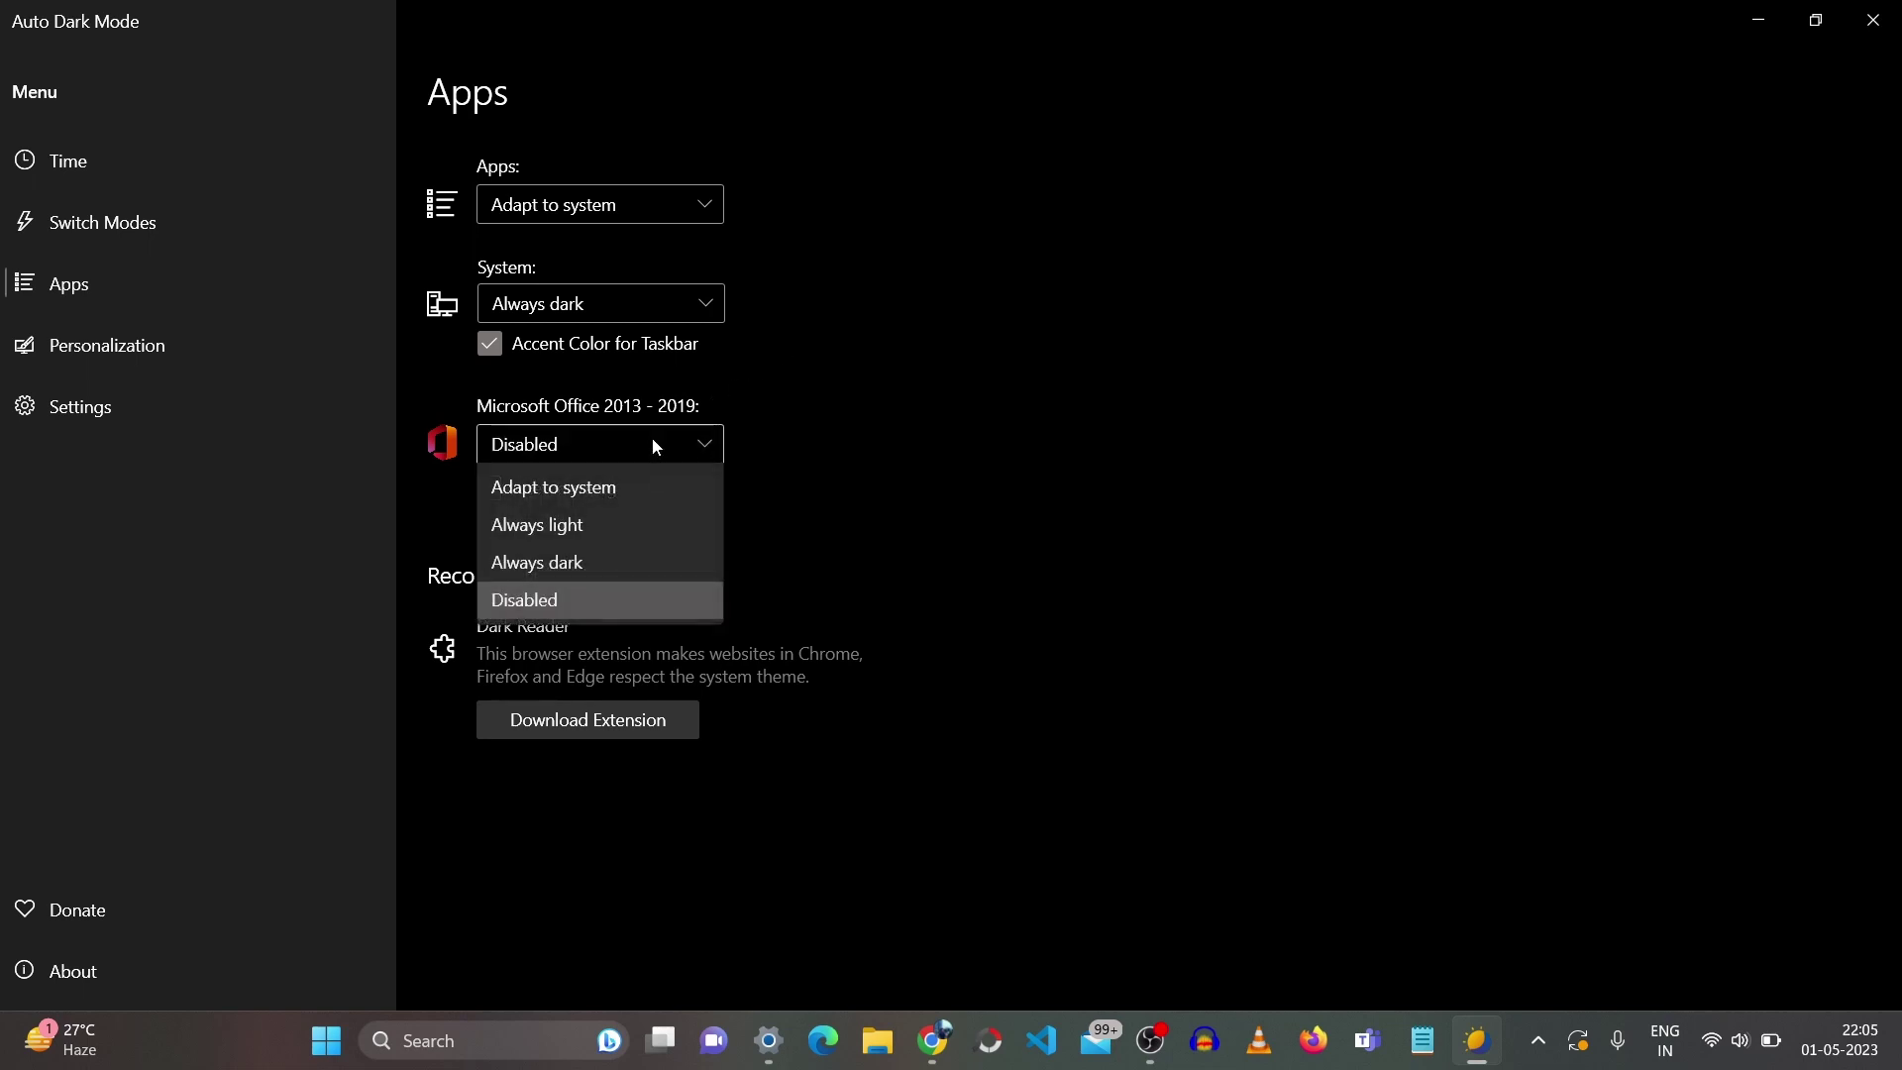
left_click(793, 418)
left_click(644, 443)
left_click(388, 507)
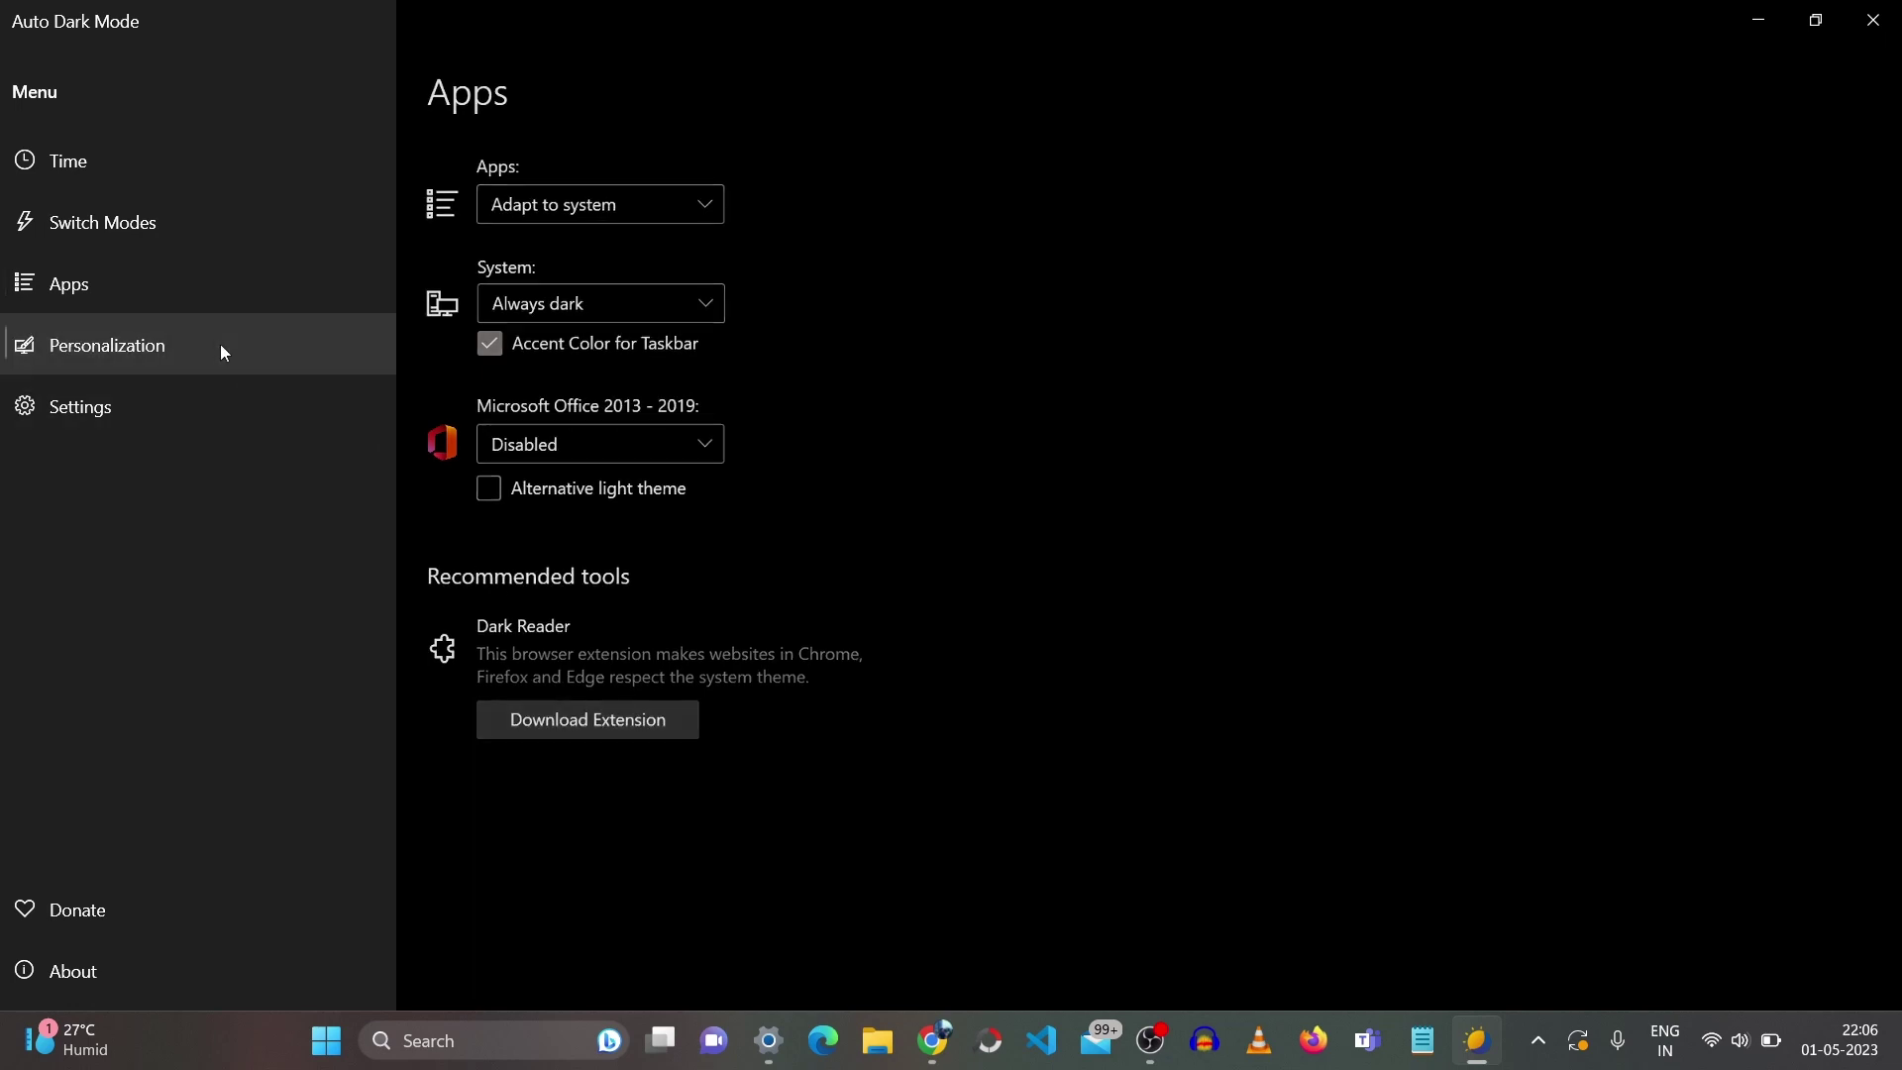
left_click(248, 407)
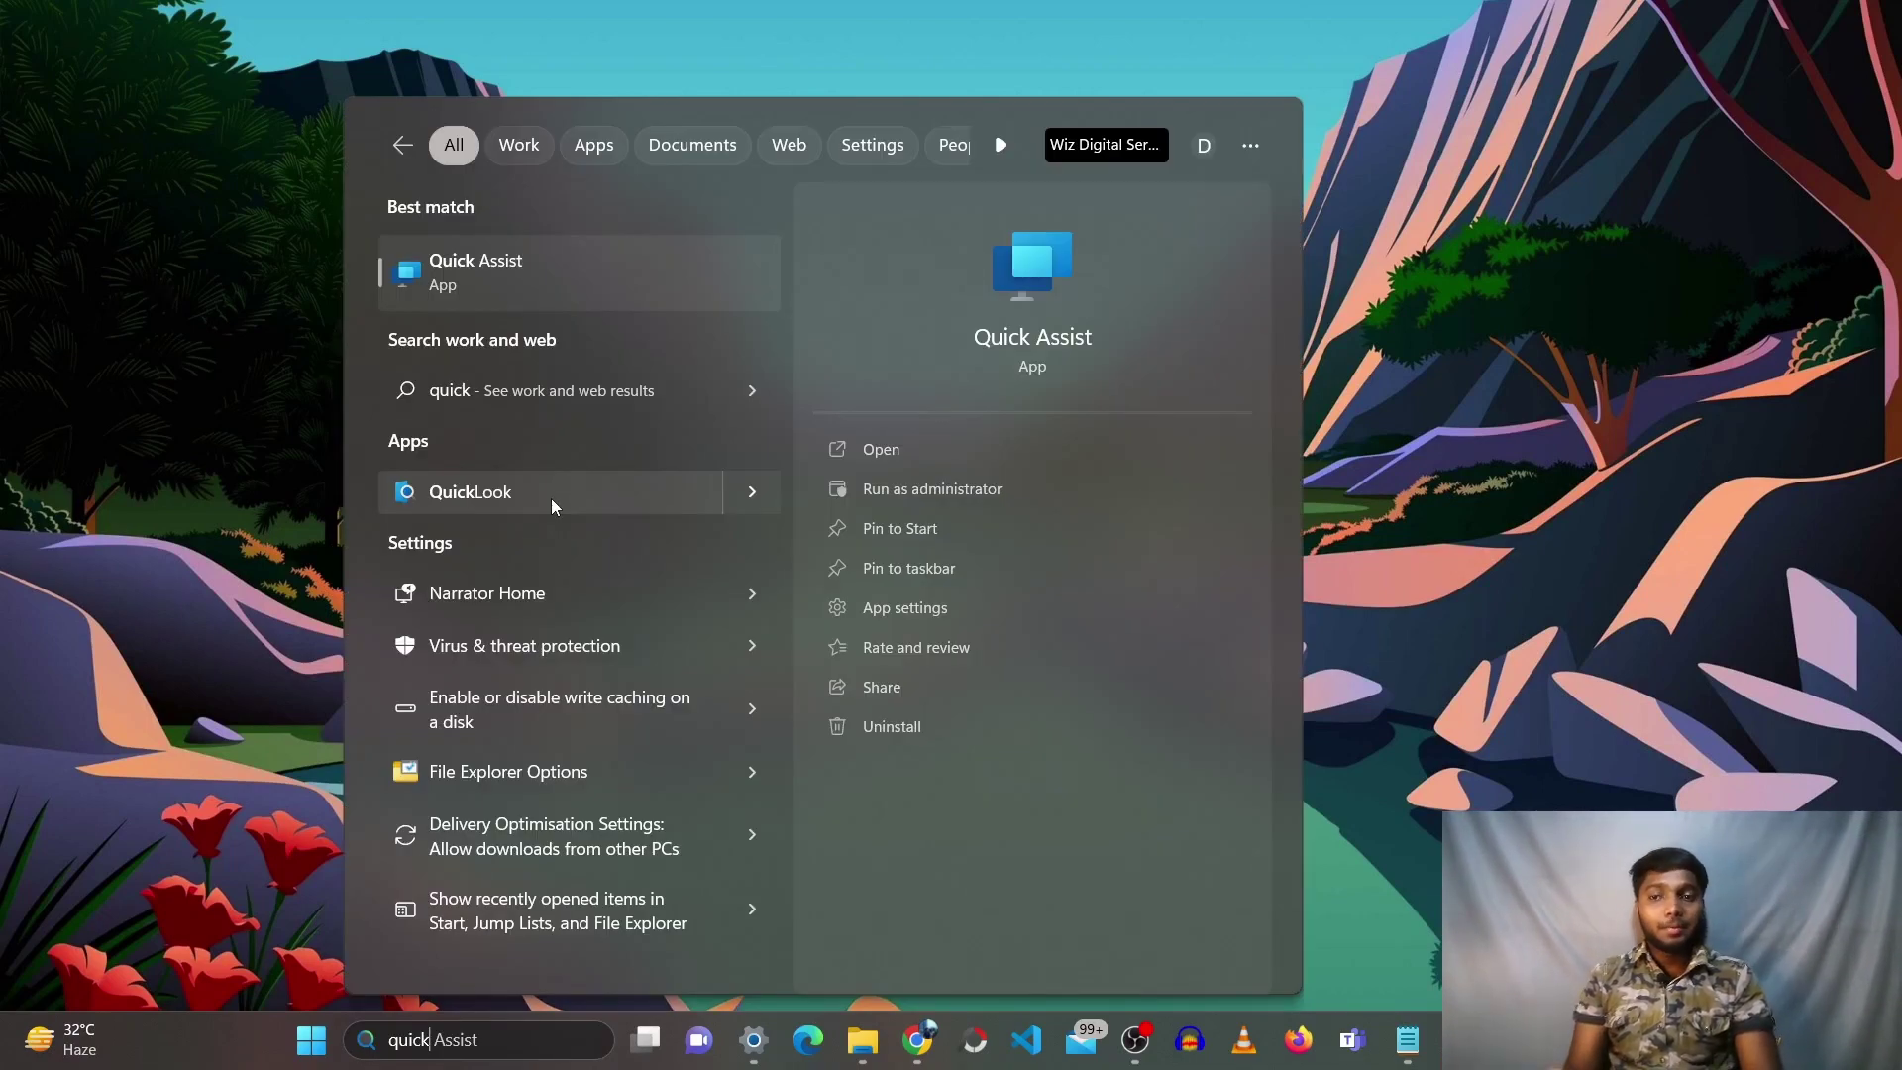
Switch to File Explorer, preview the image 180c (1).jpg with QuickLook, and close the preview
key("Escape")
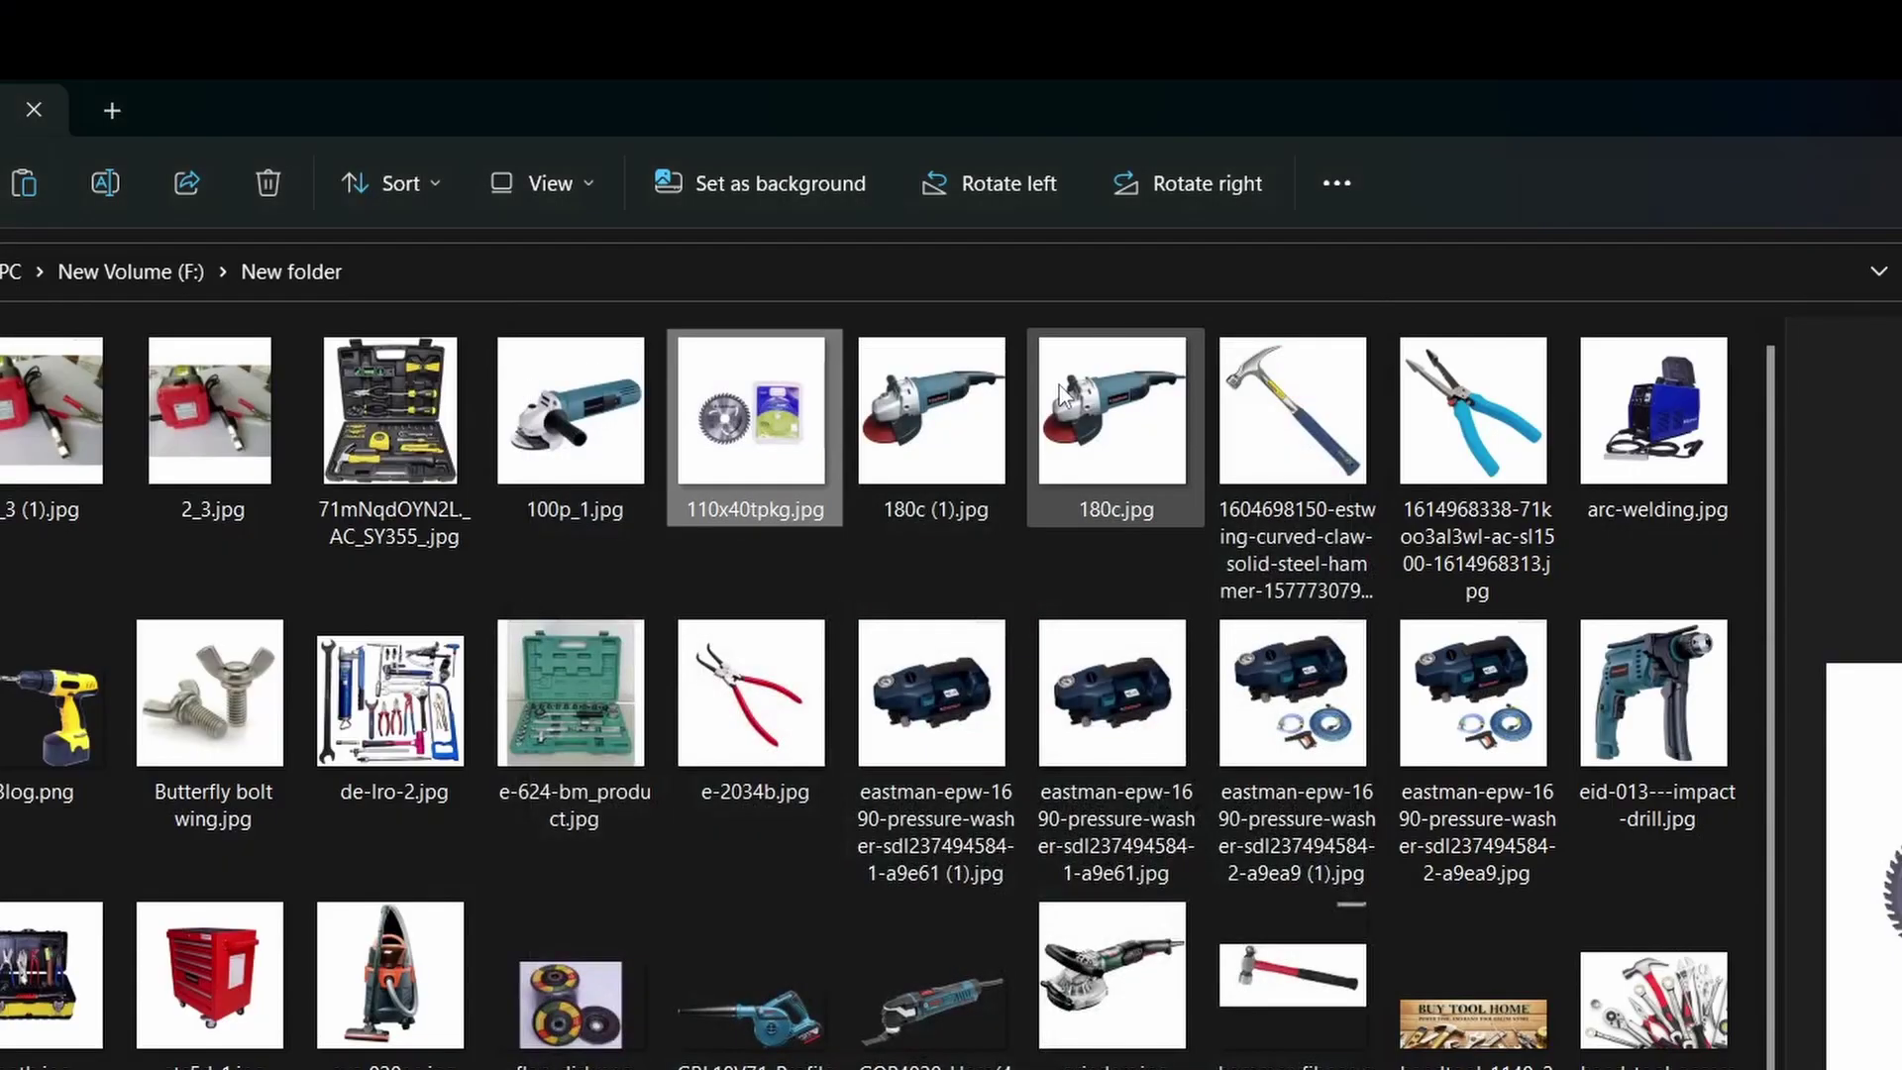
left_click(967, 426)
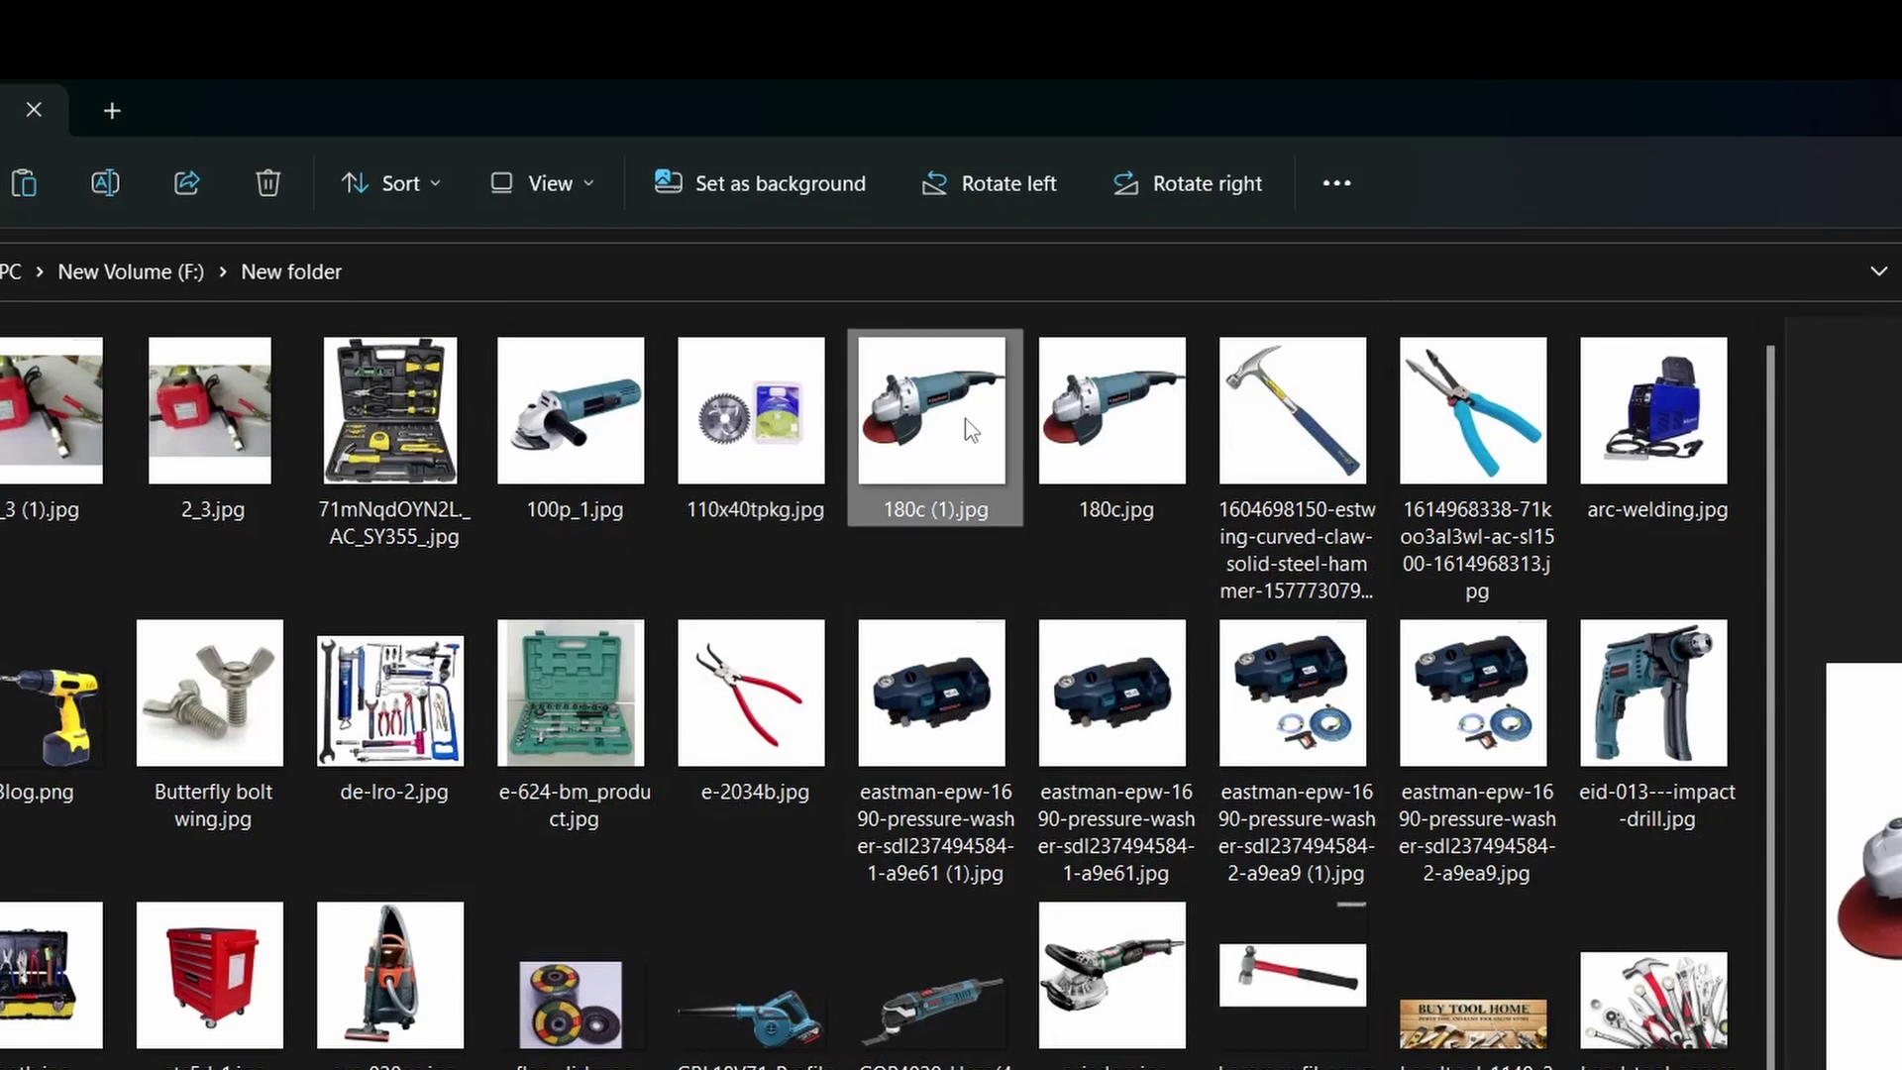
key("ctrl+space")
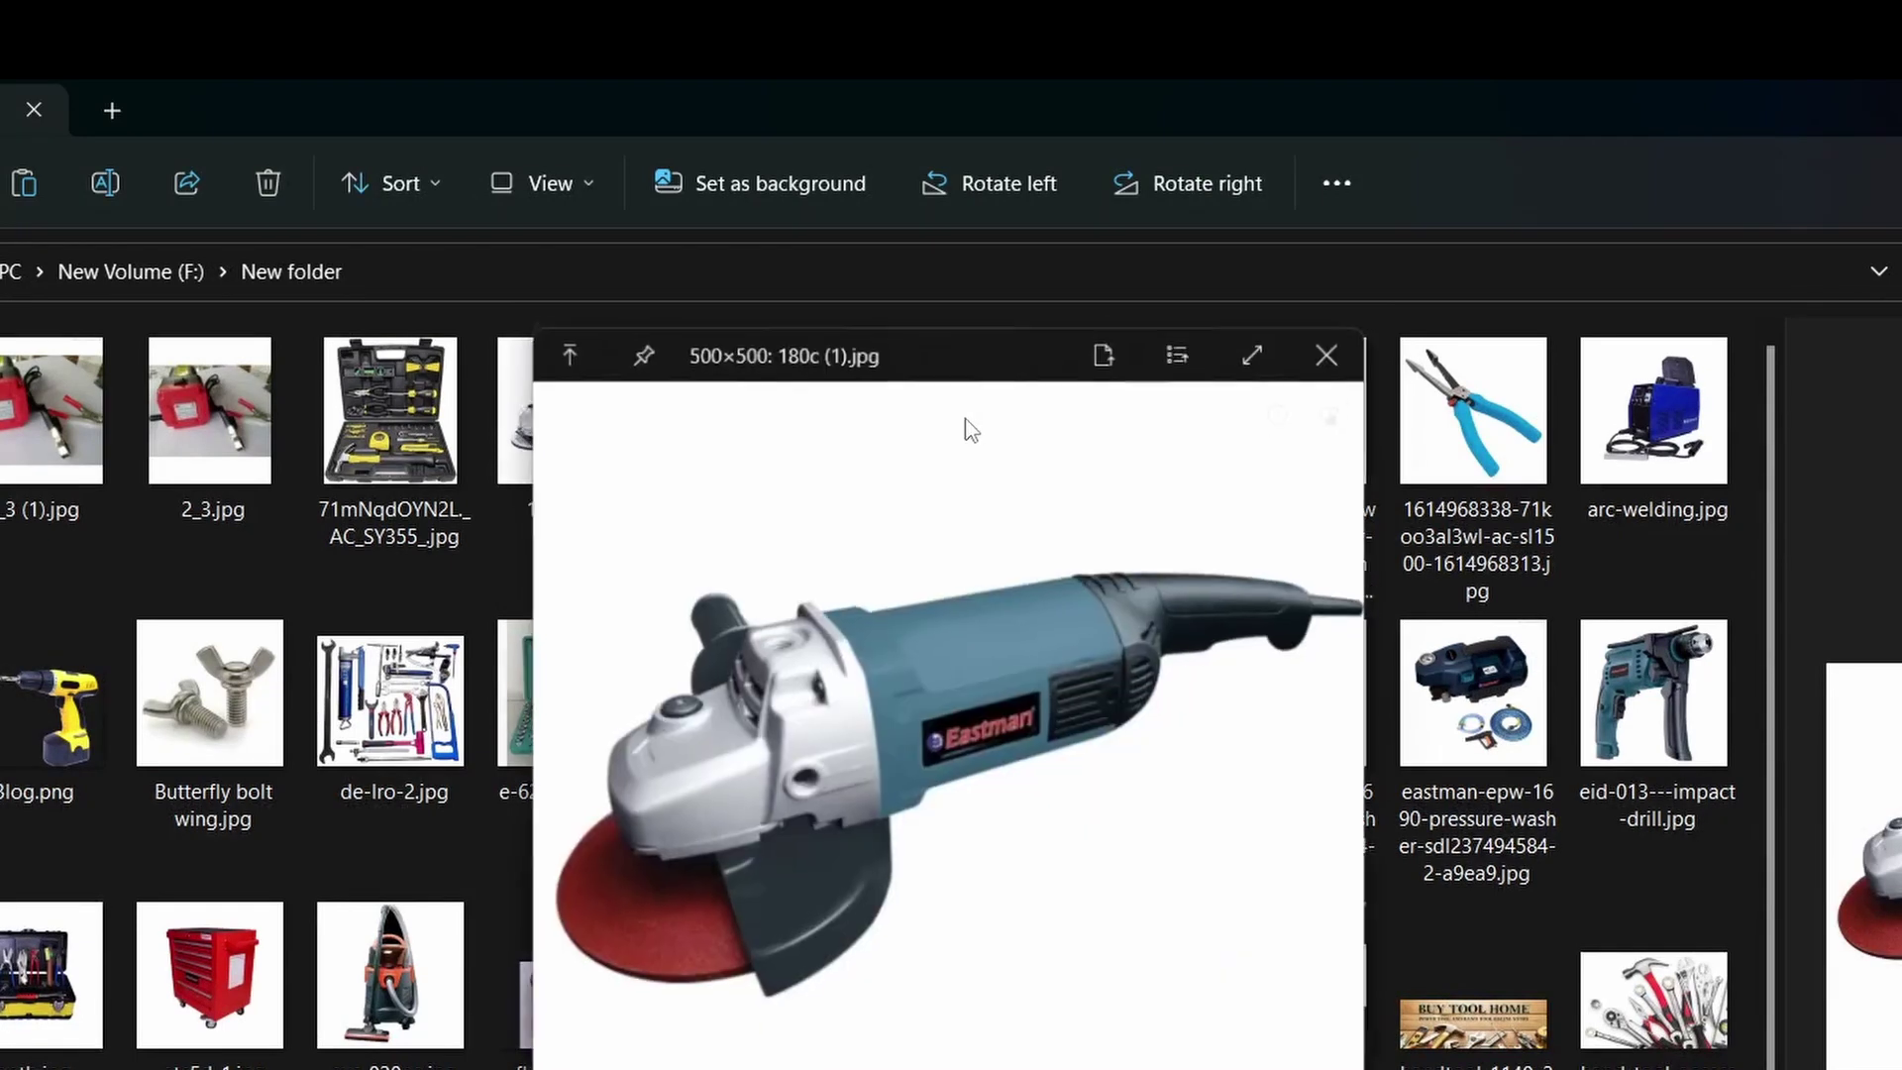
left_click(1345, 342)
Preview the image Butterfly bolt wing.jpg with QuickLook and close the preview
left_click(249, 758)
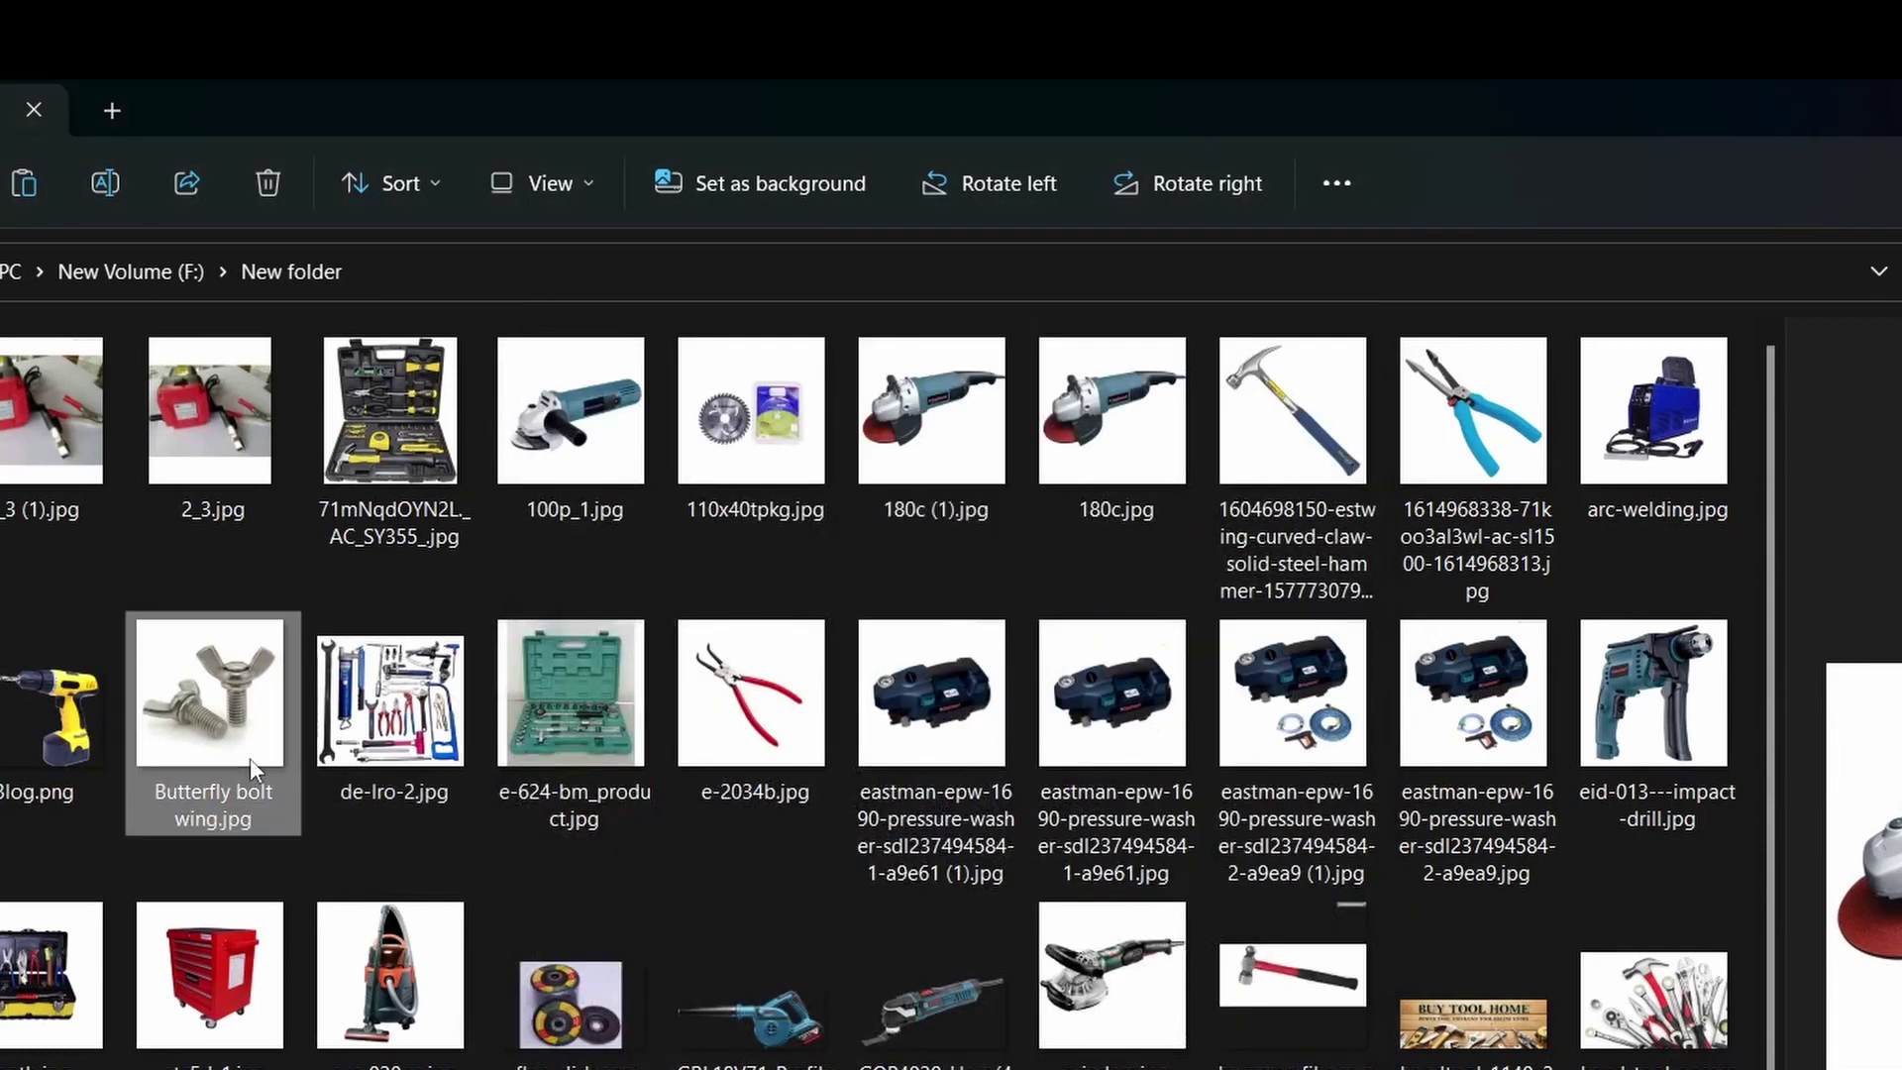
key("ctrl+space")
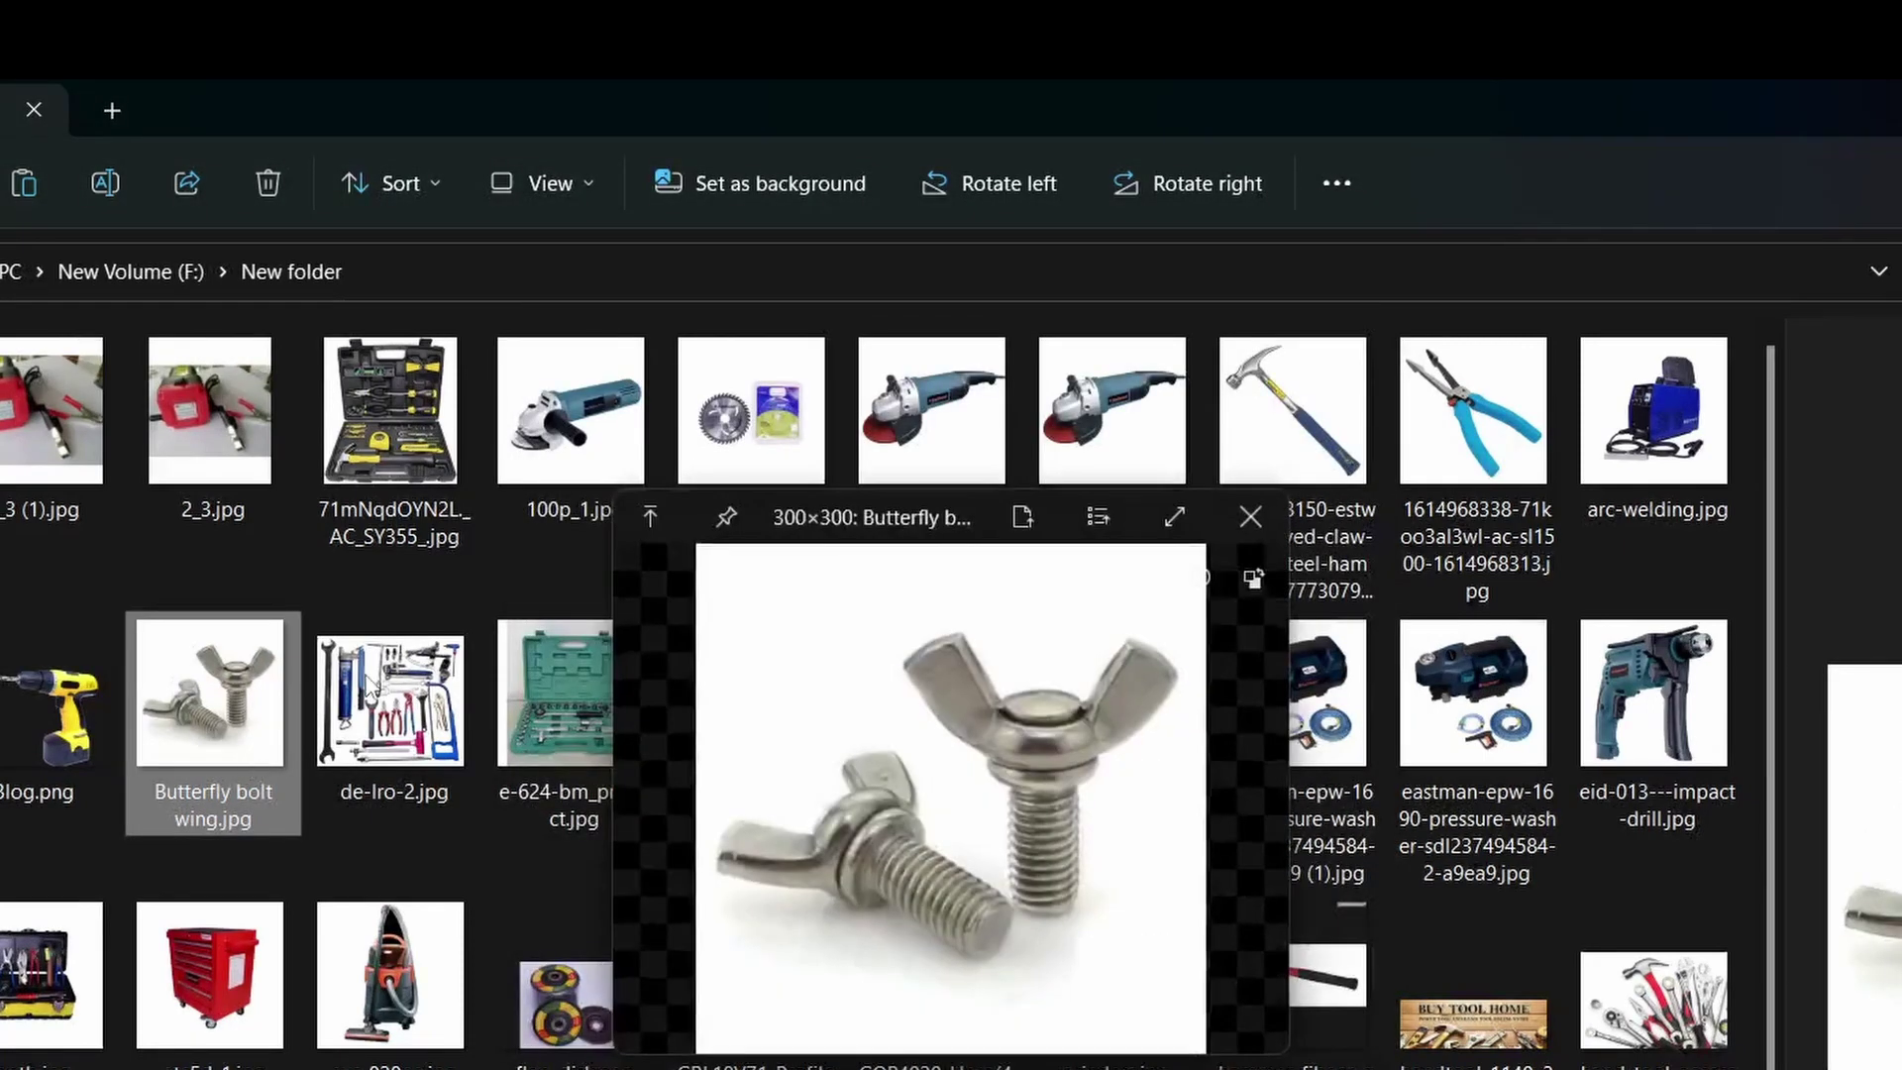
left_click(1249, 516)
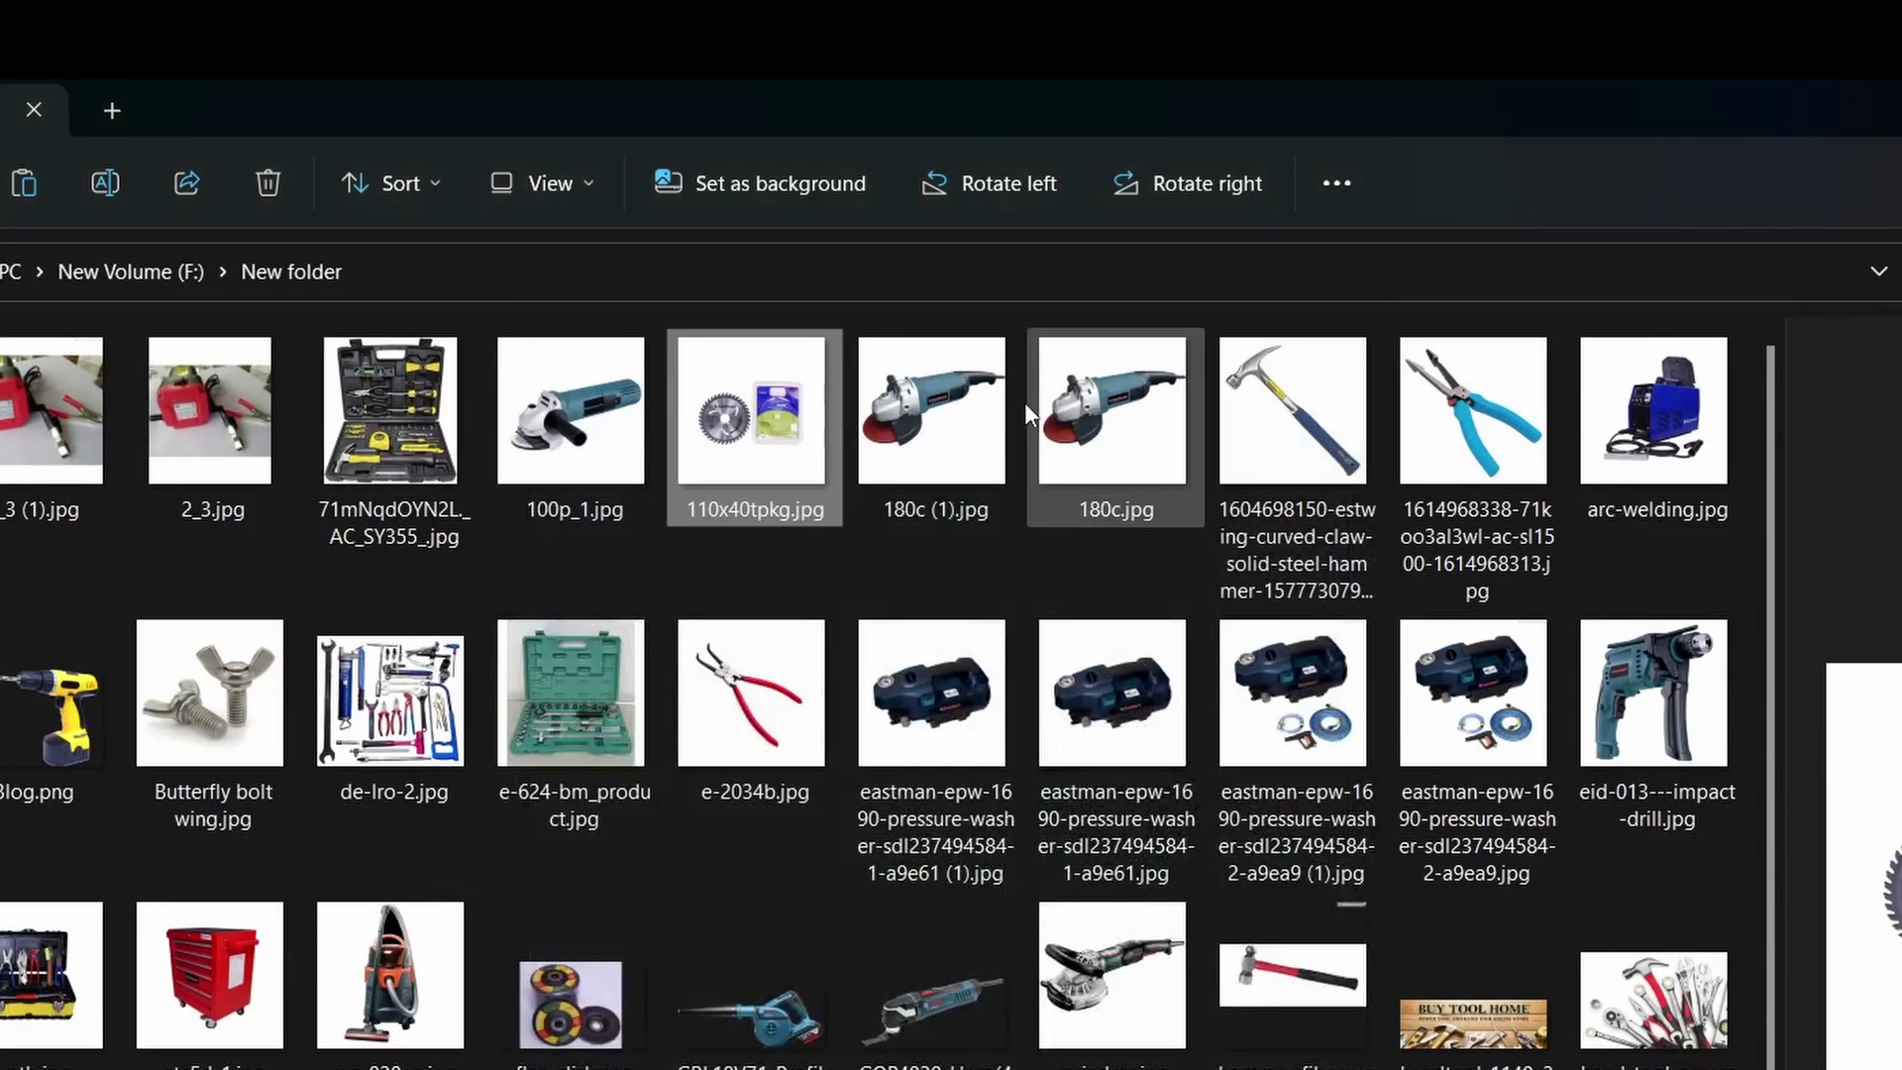
left_click(969, 426)
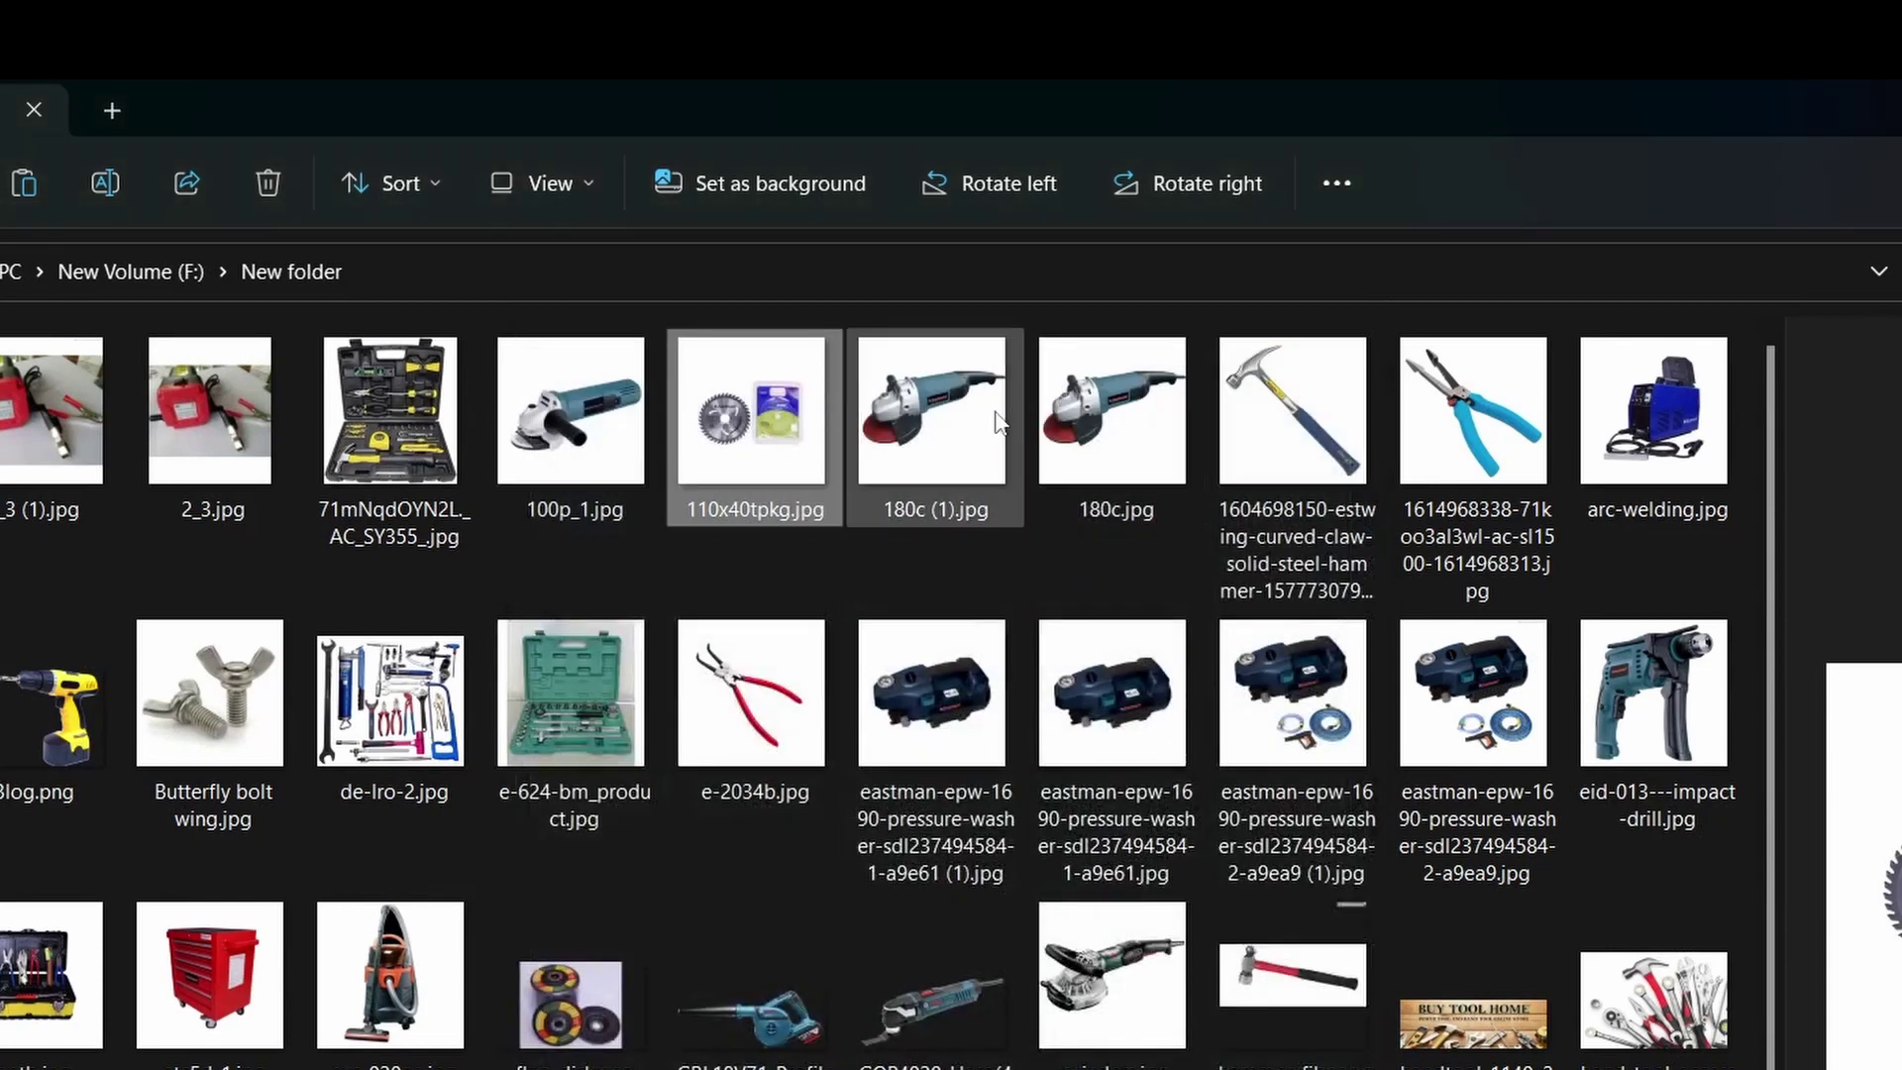
left_click(969, 426)
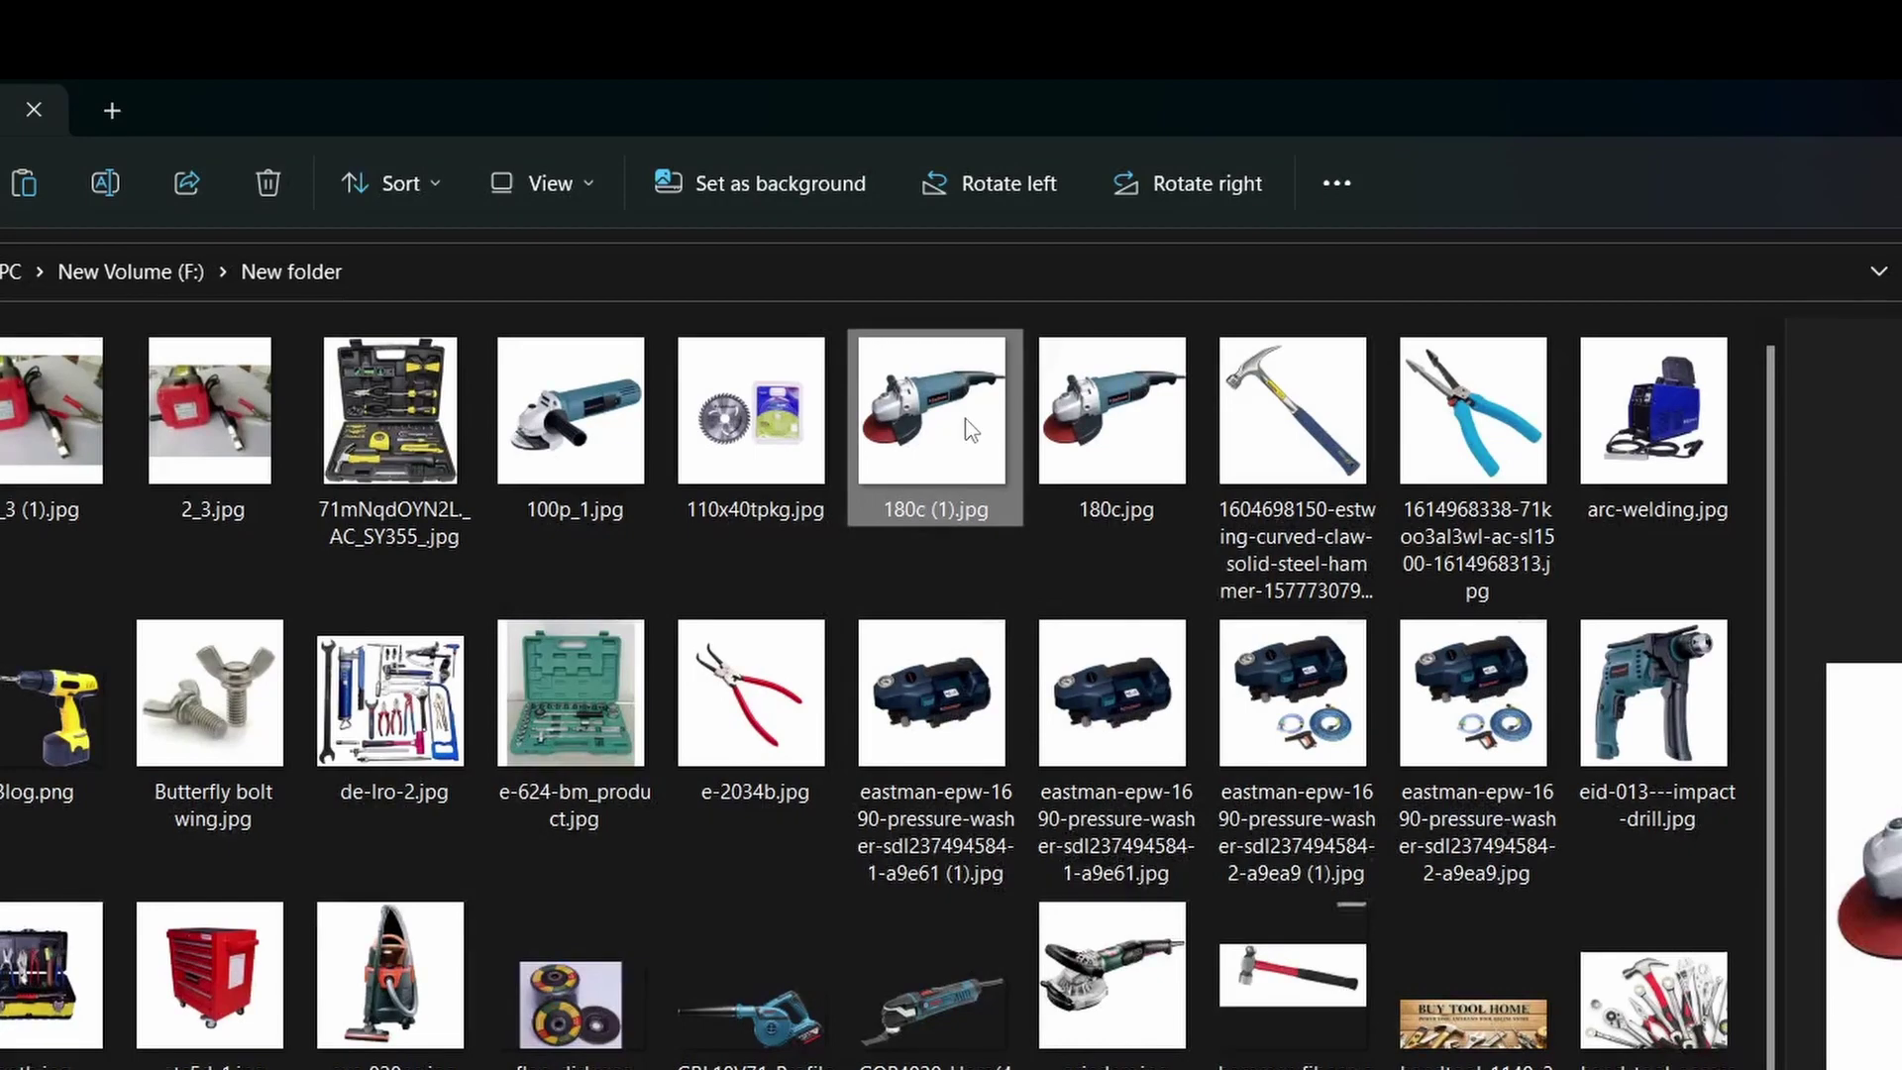
key("Left")
left_click(1042, 406, "ctrl")
left_click(966, 426)
key("Left")
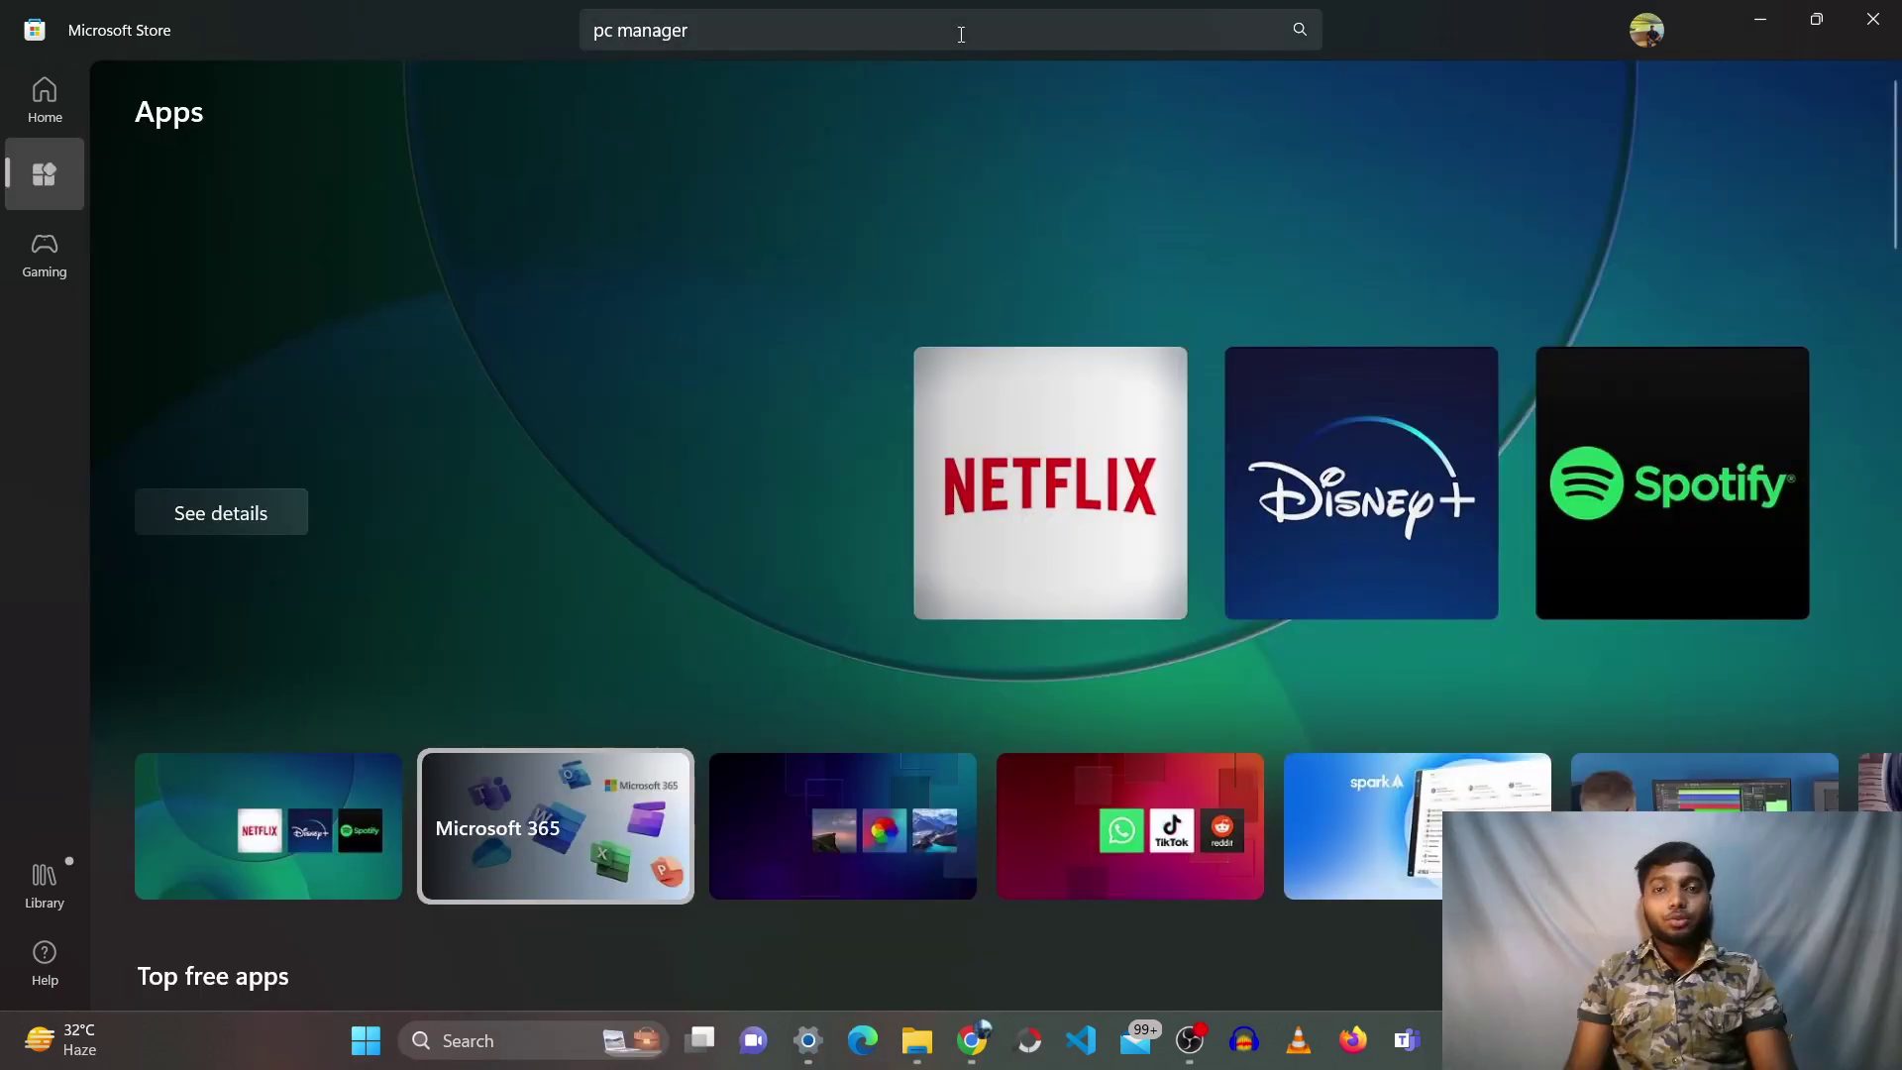
Switch to Microsoft Store and replace the search text with "power" to look up Microsoft PowerToys
left_click(925, 28)
key("BackSpace")
key("BackSpace")
key("BackSpace")
key("BackSpace")
key("BackSpace")
key("BackSpace")
key("BackSpace")
key("BackSpace")
key("BackSpace")
key("BackSpace")
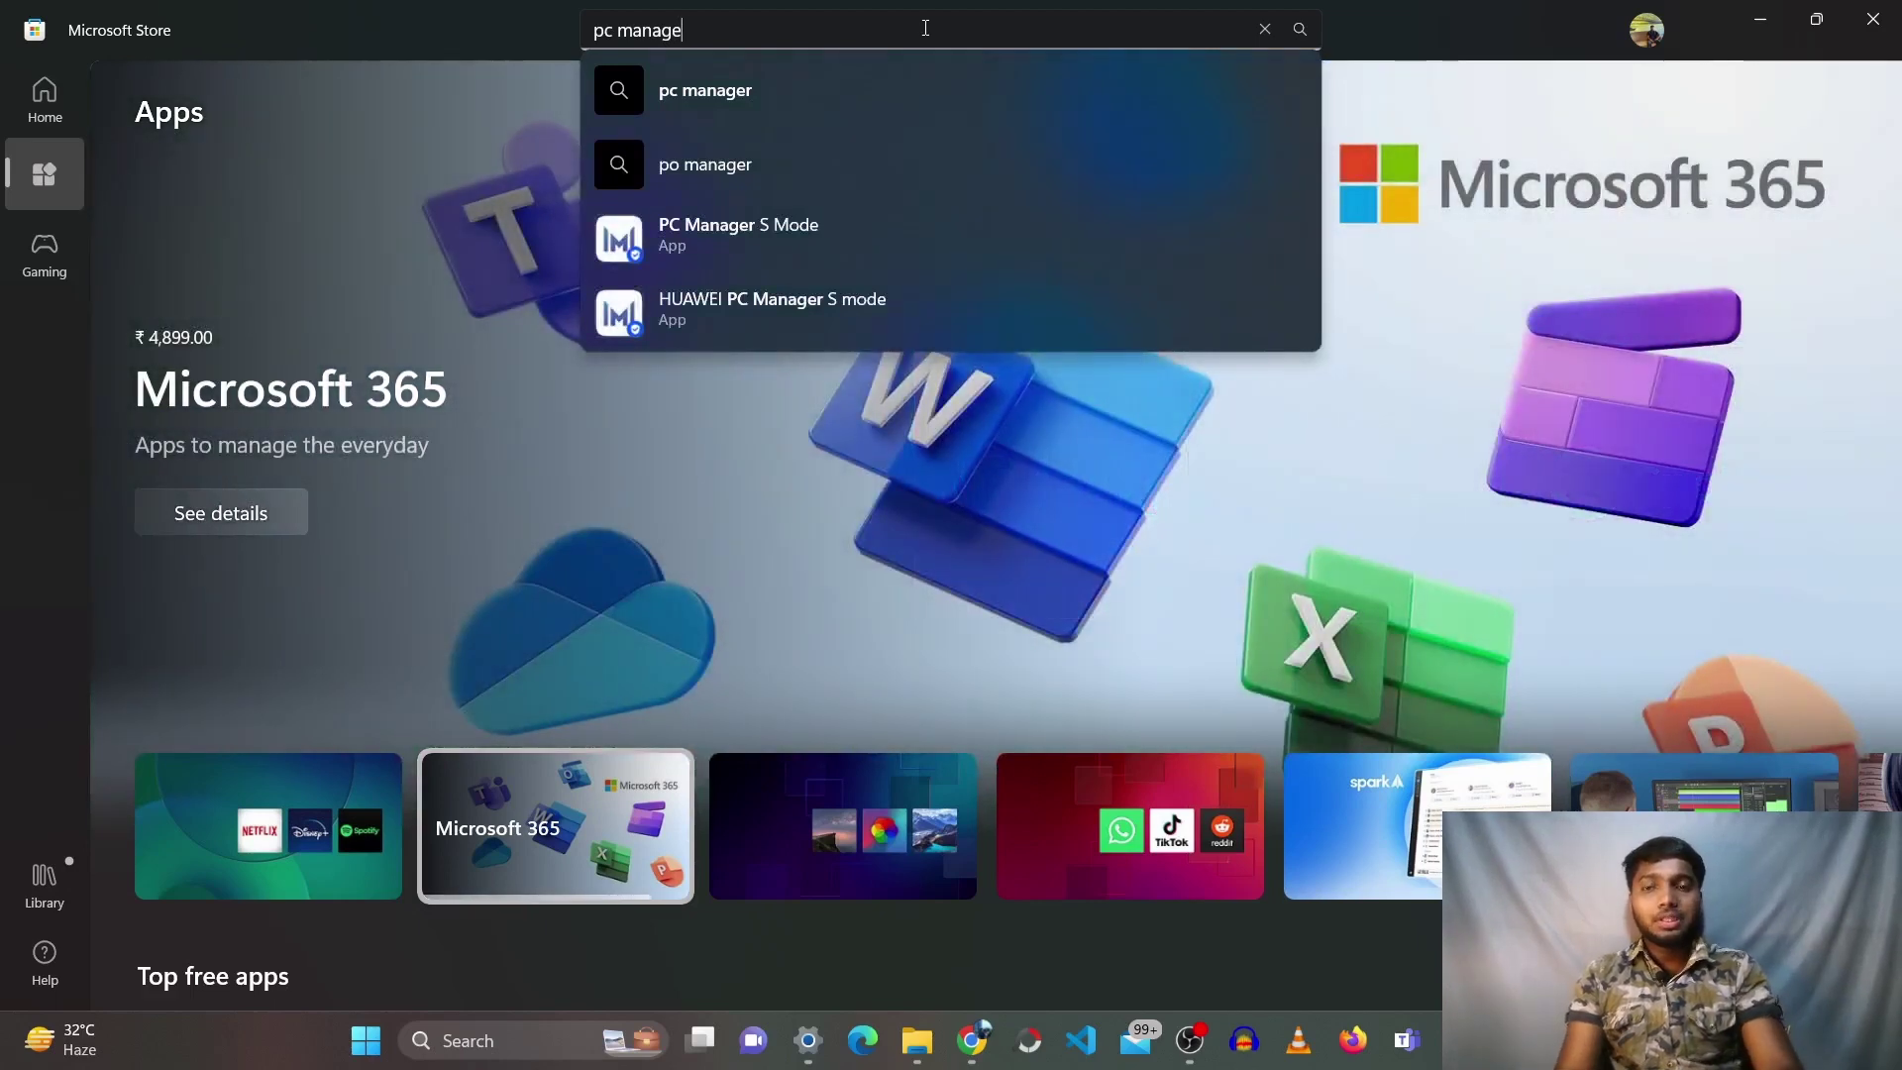
type("power")
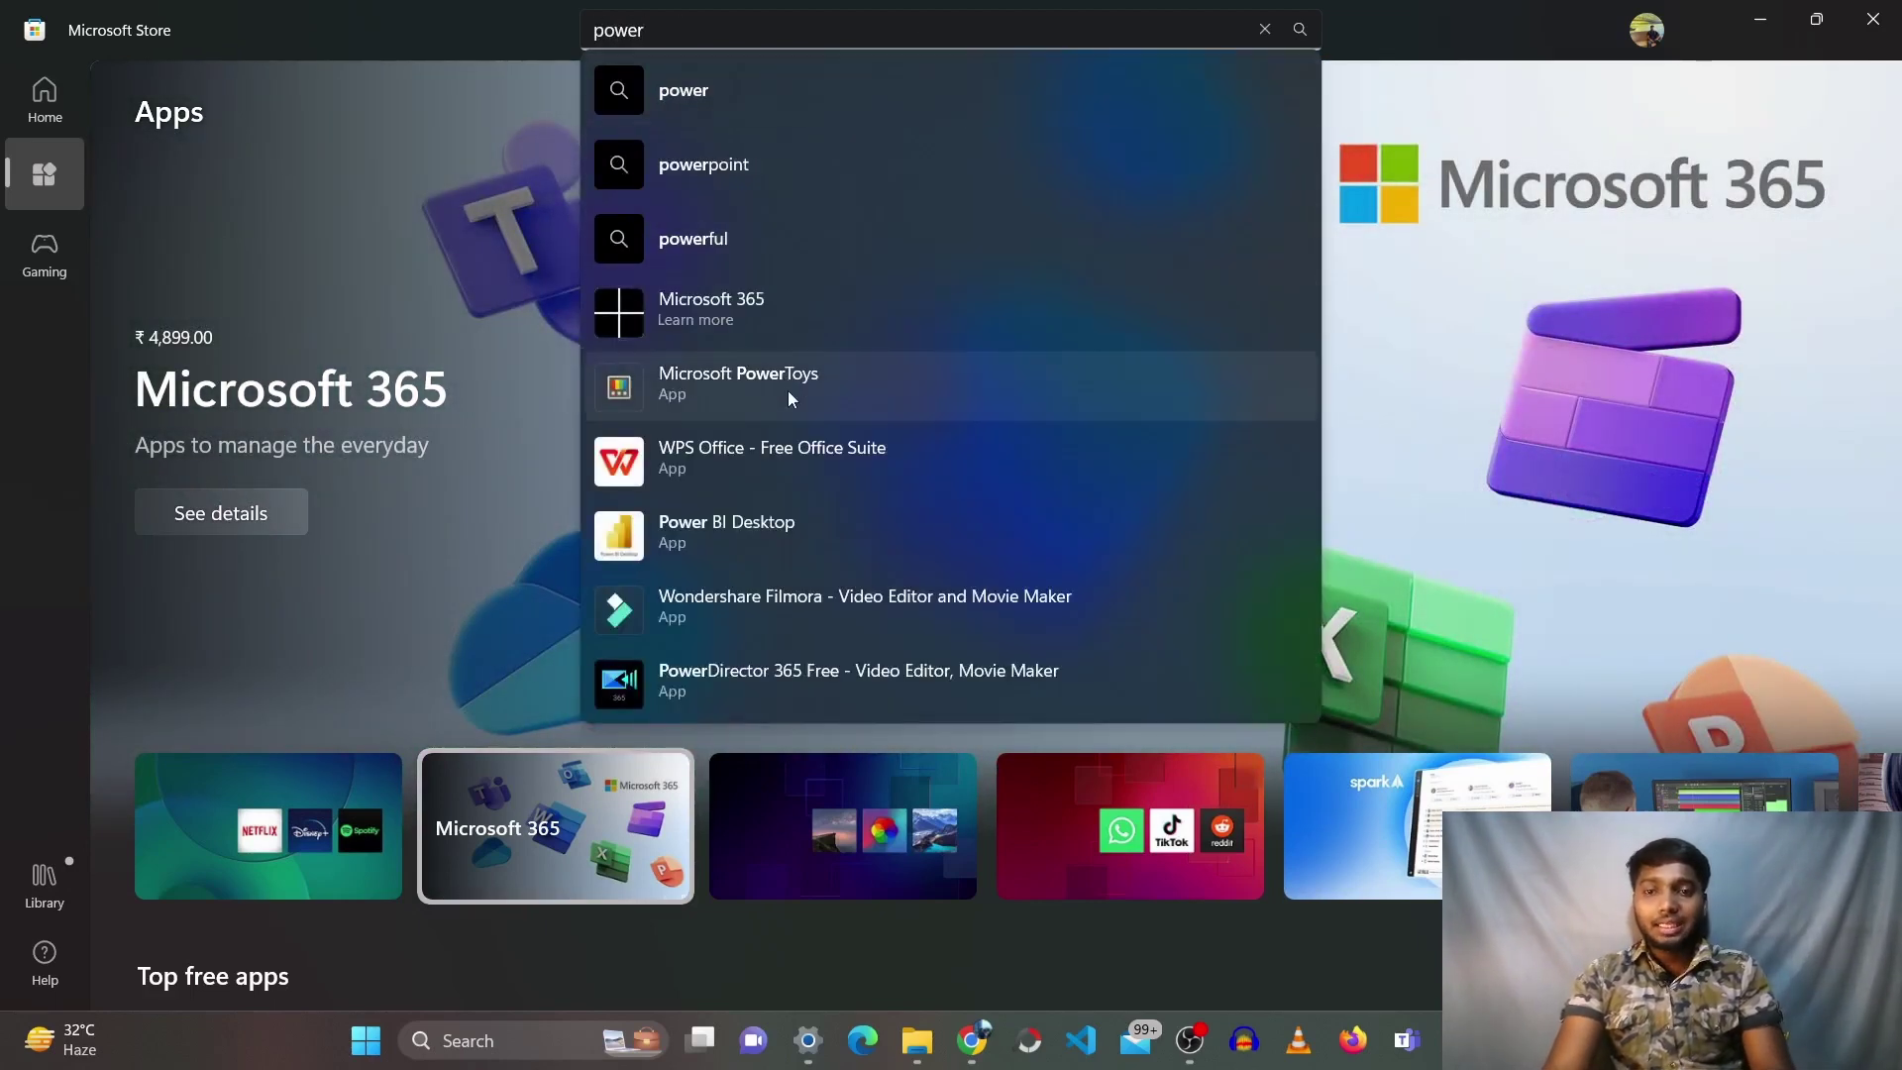
key("Escape")
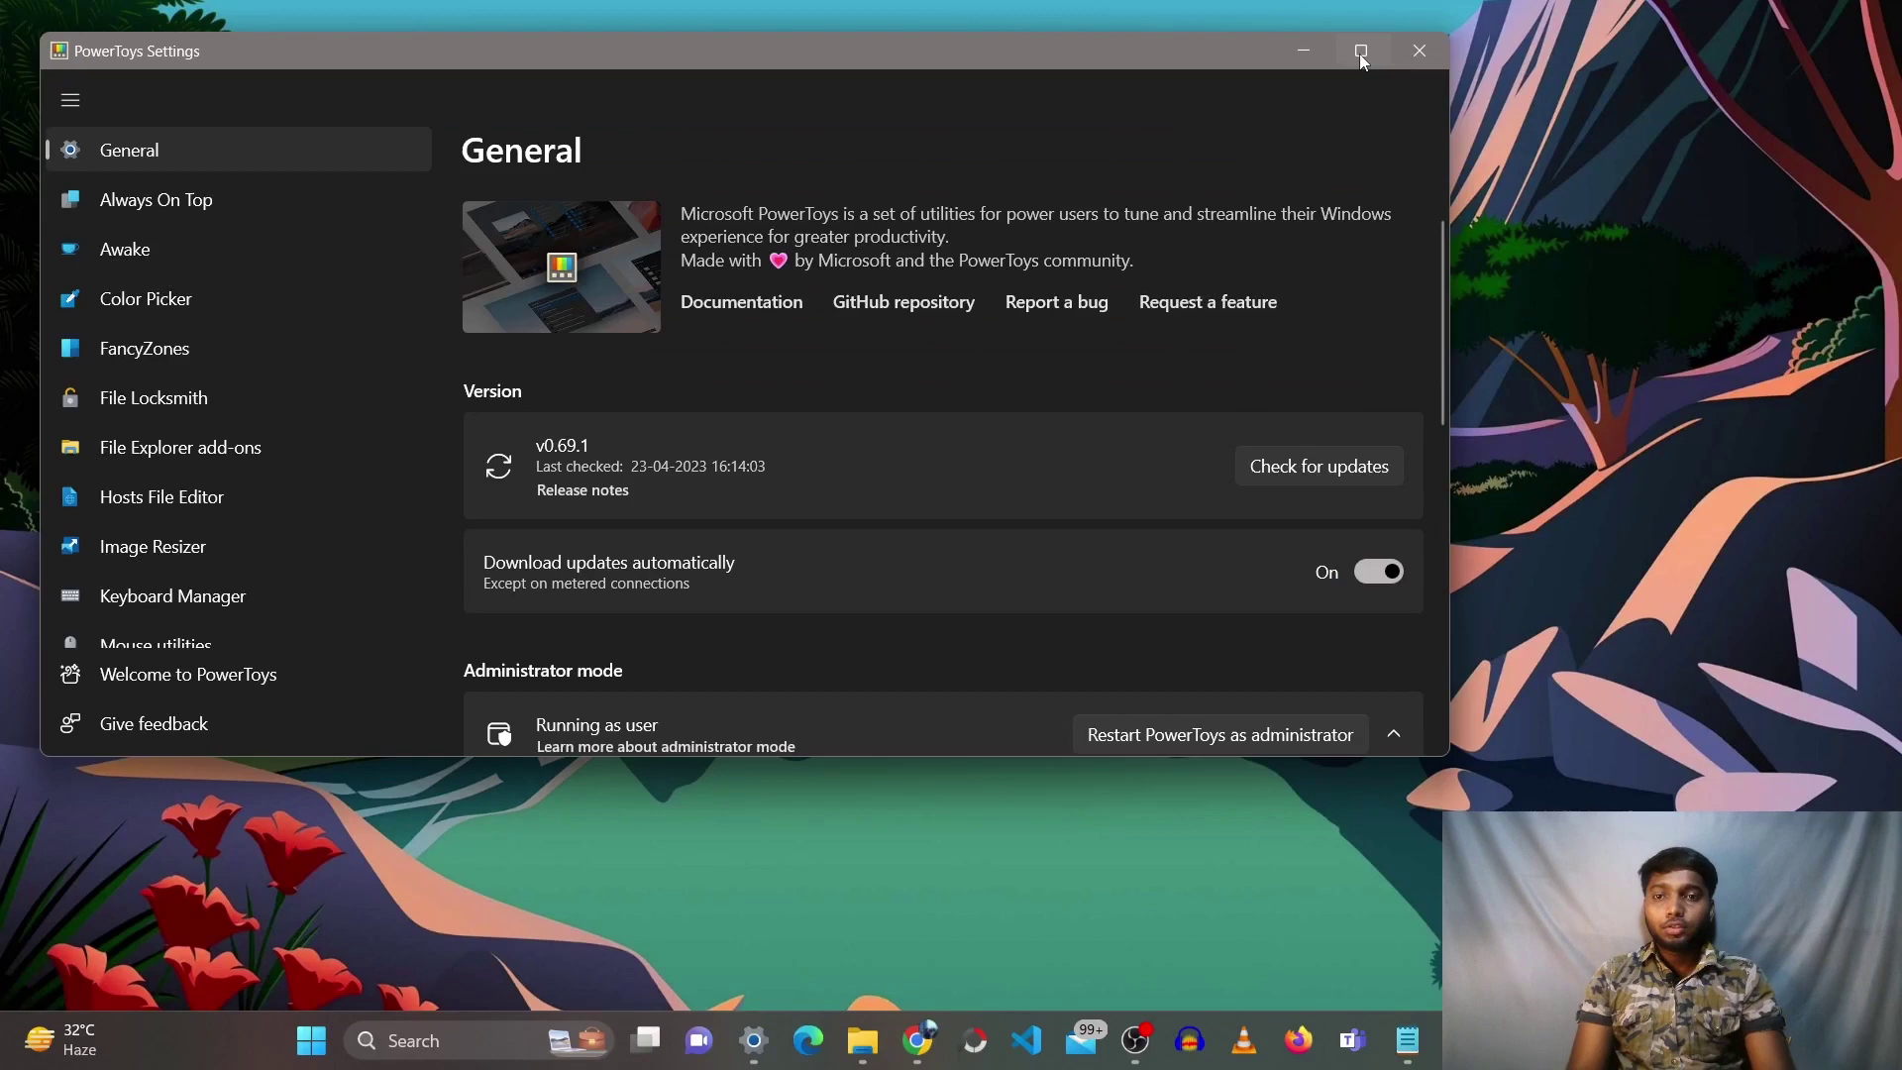
Maximize the PowerToys Settings window and look through its full list of utilities
left_click(1358, 54)
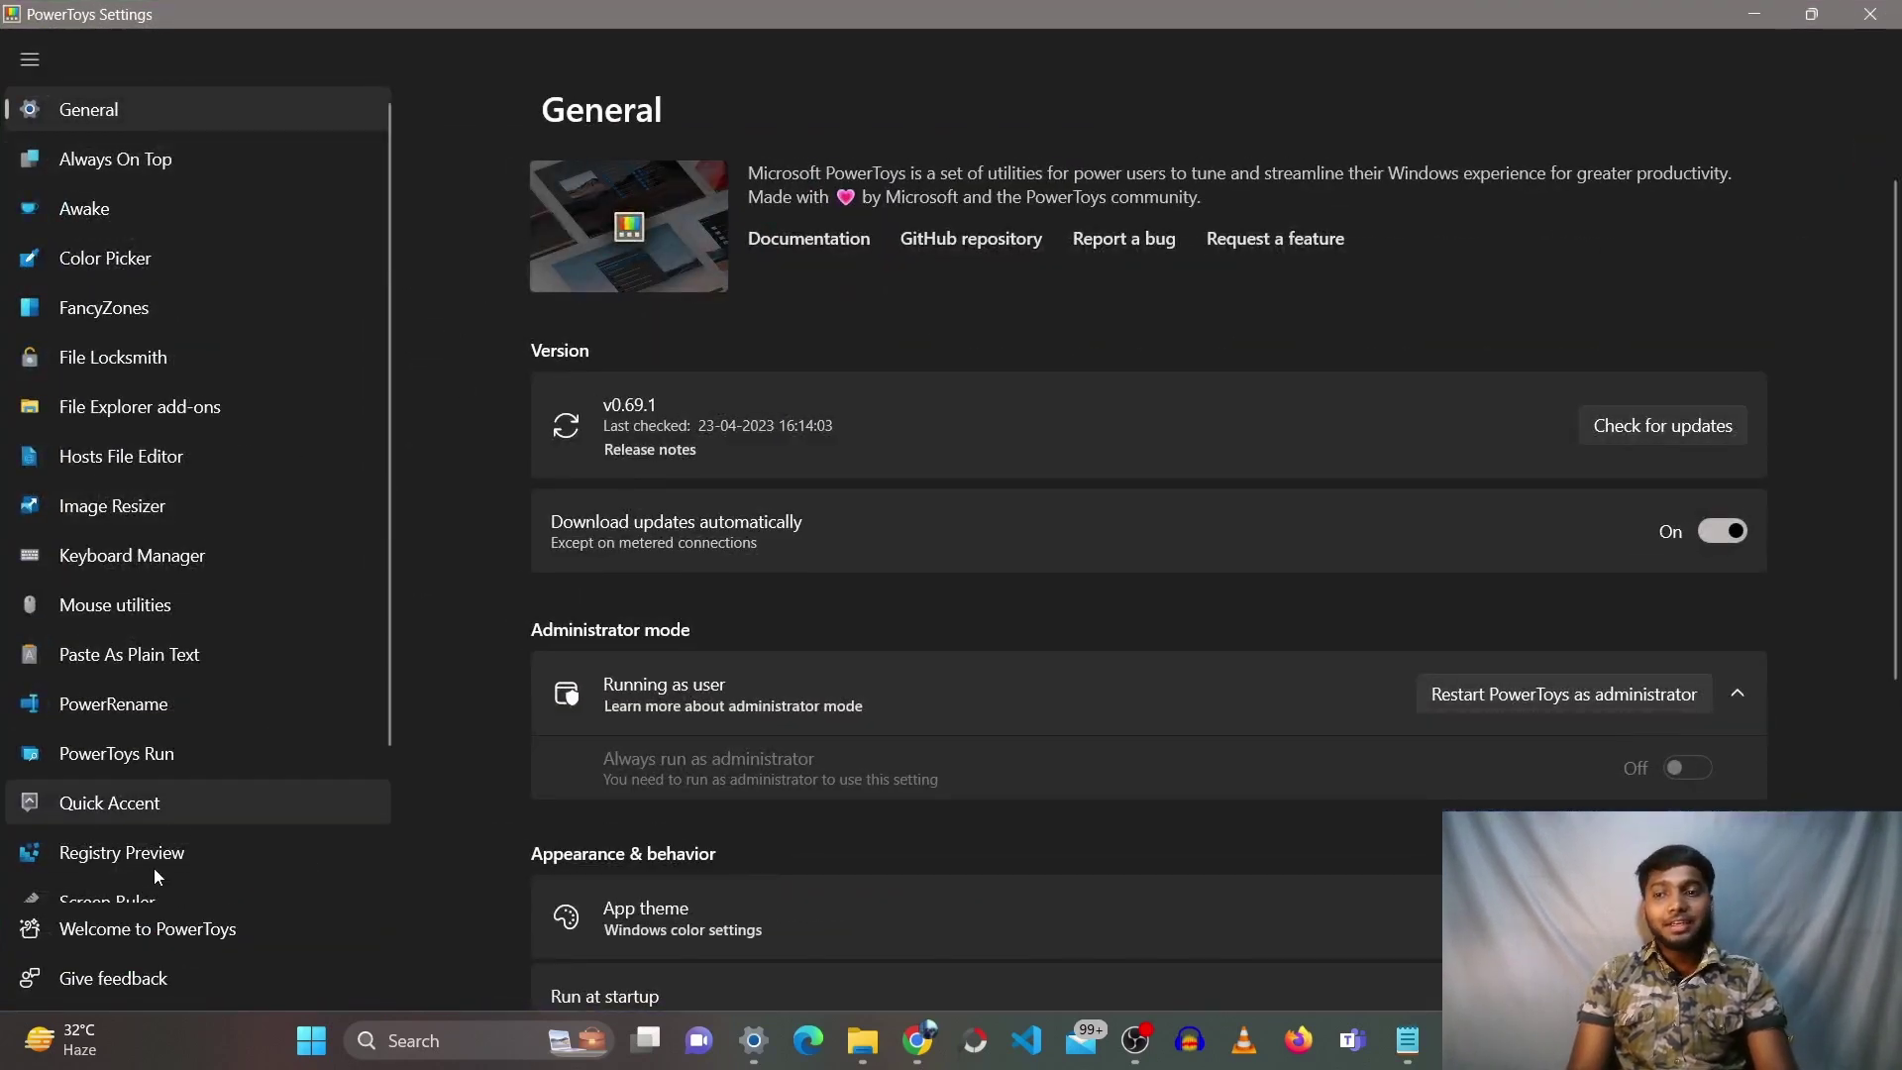
scroll(155, 869, "down", 4)
scroll(153, 868, "up", 1)
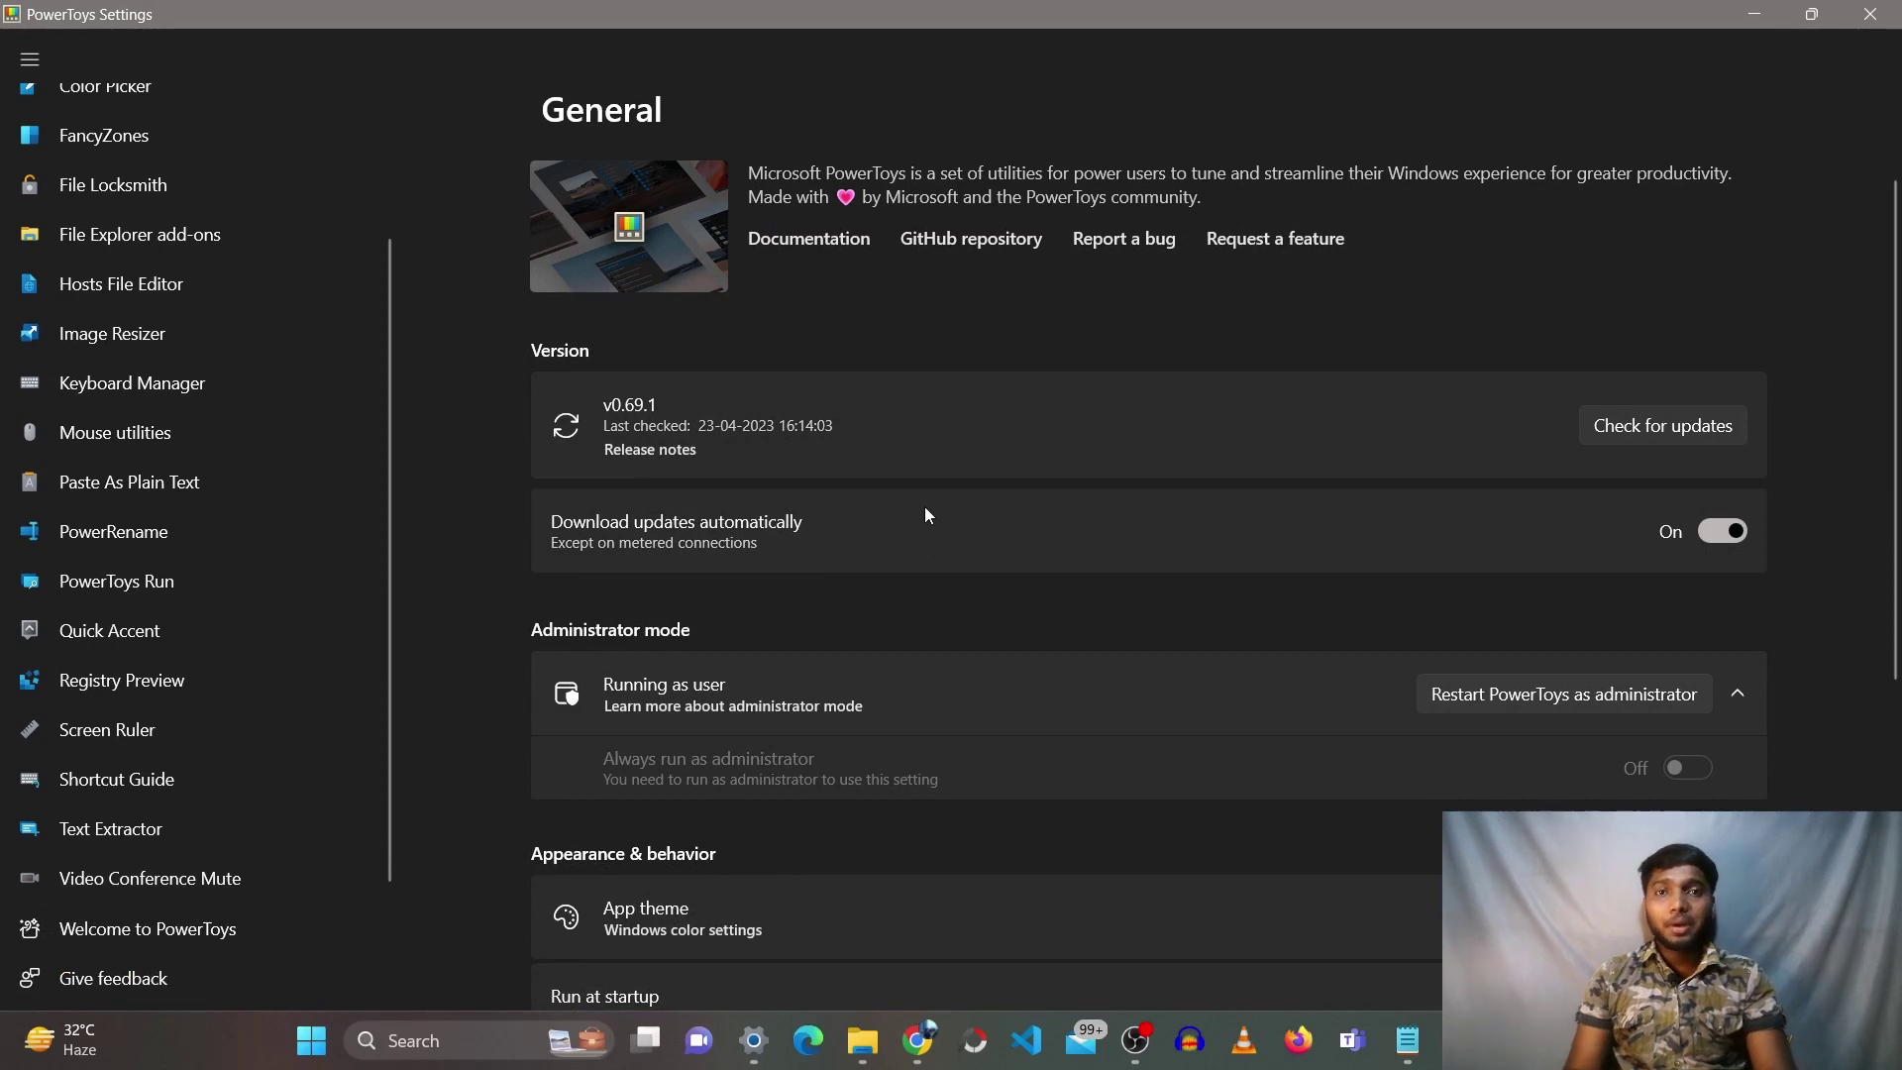
scroll(343, 380, "up", 4)
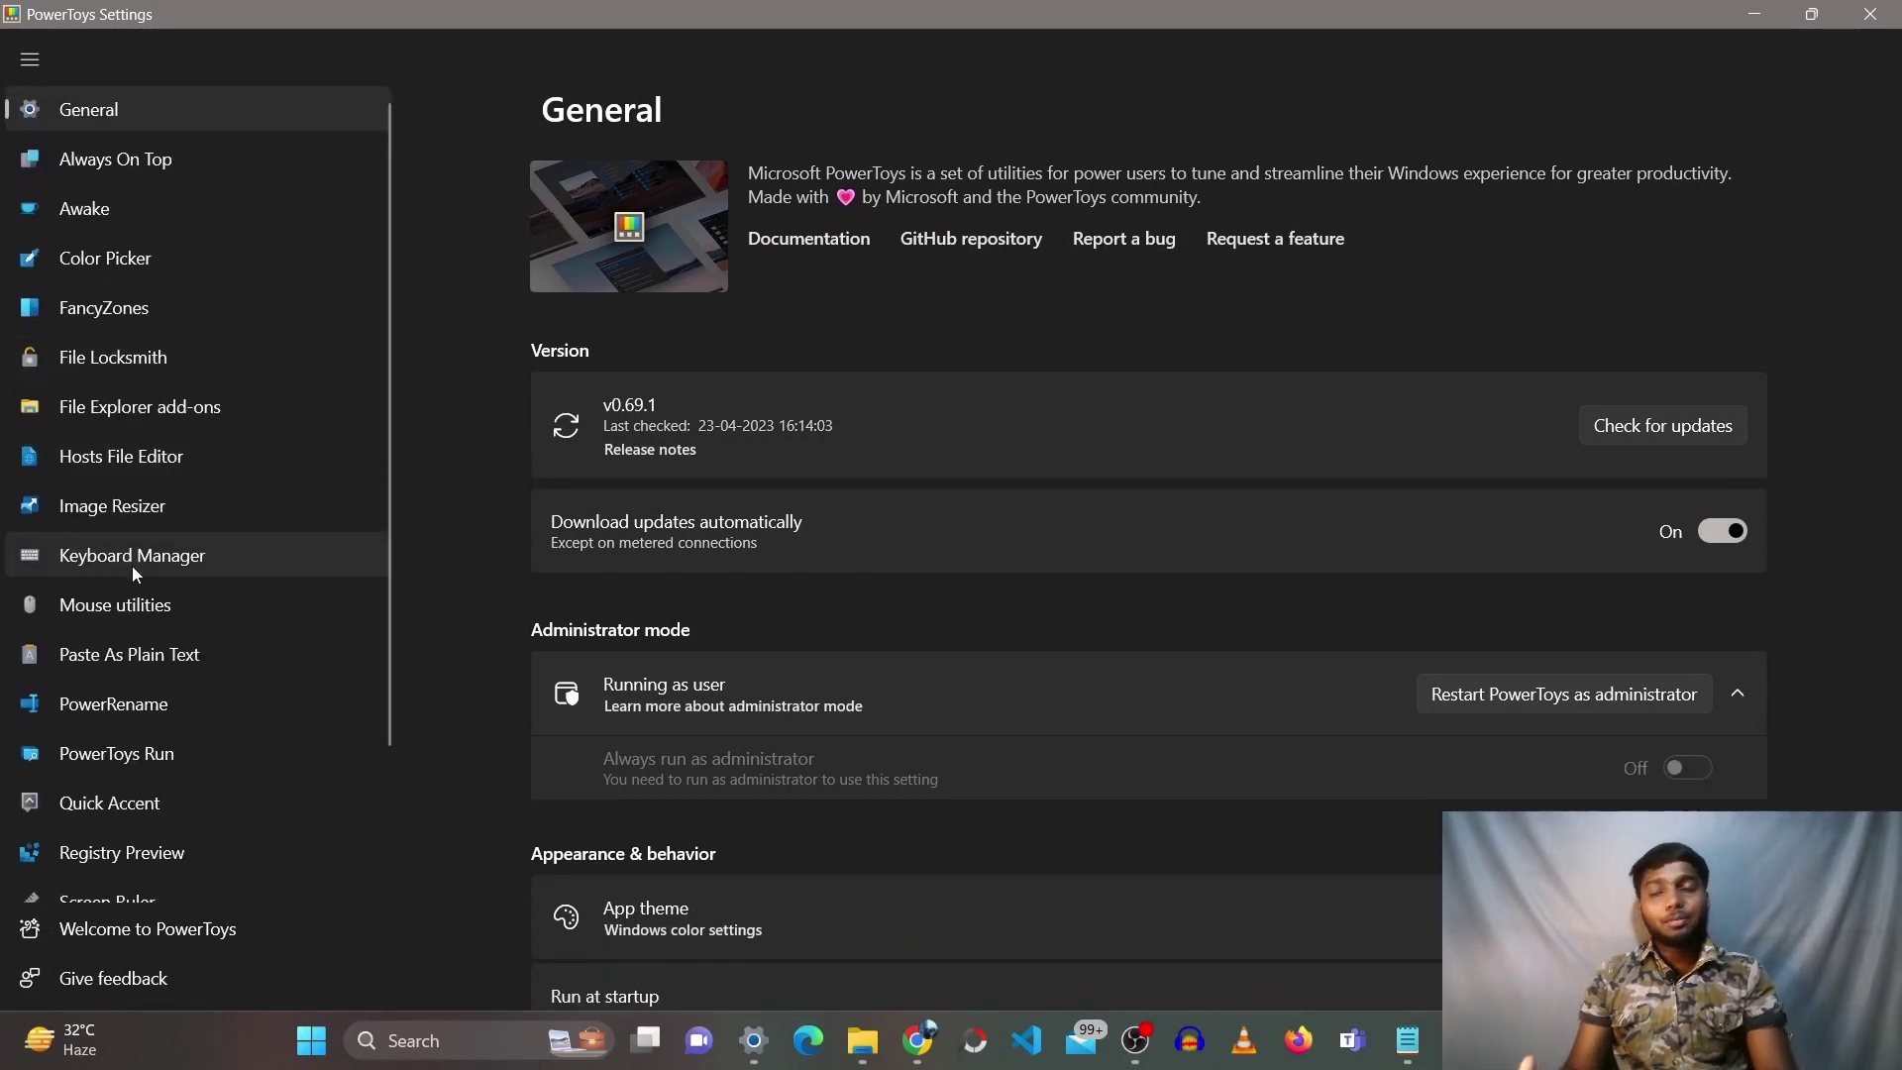
scroll(134, 572, "down", 3)
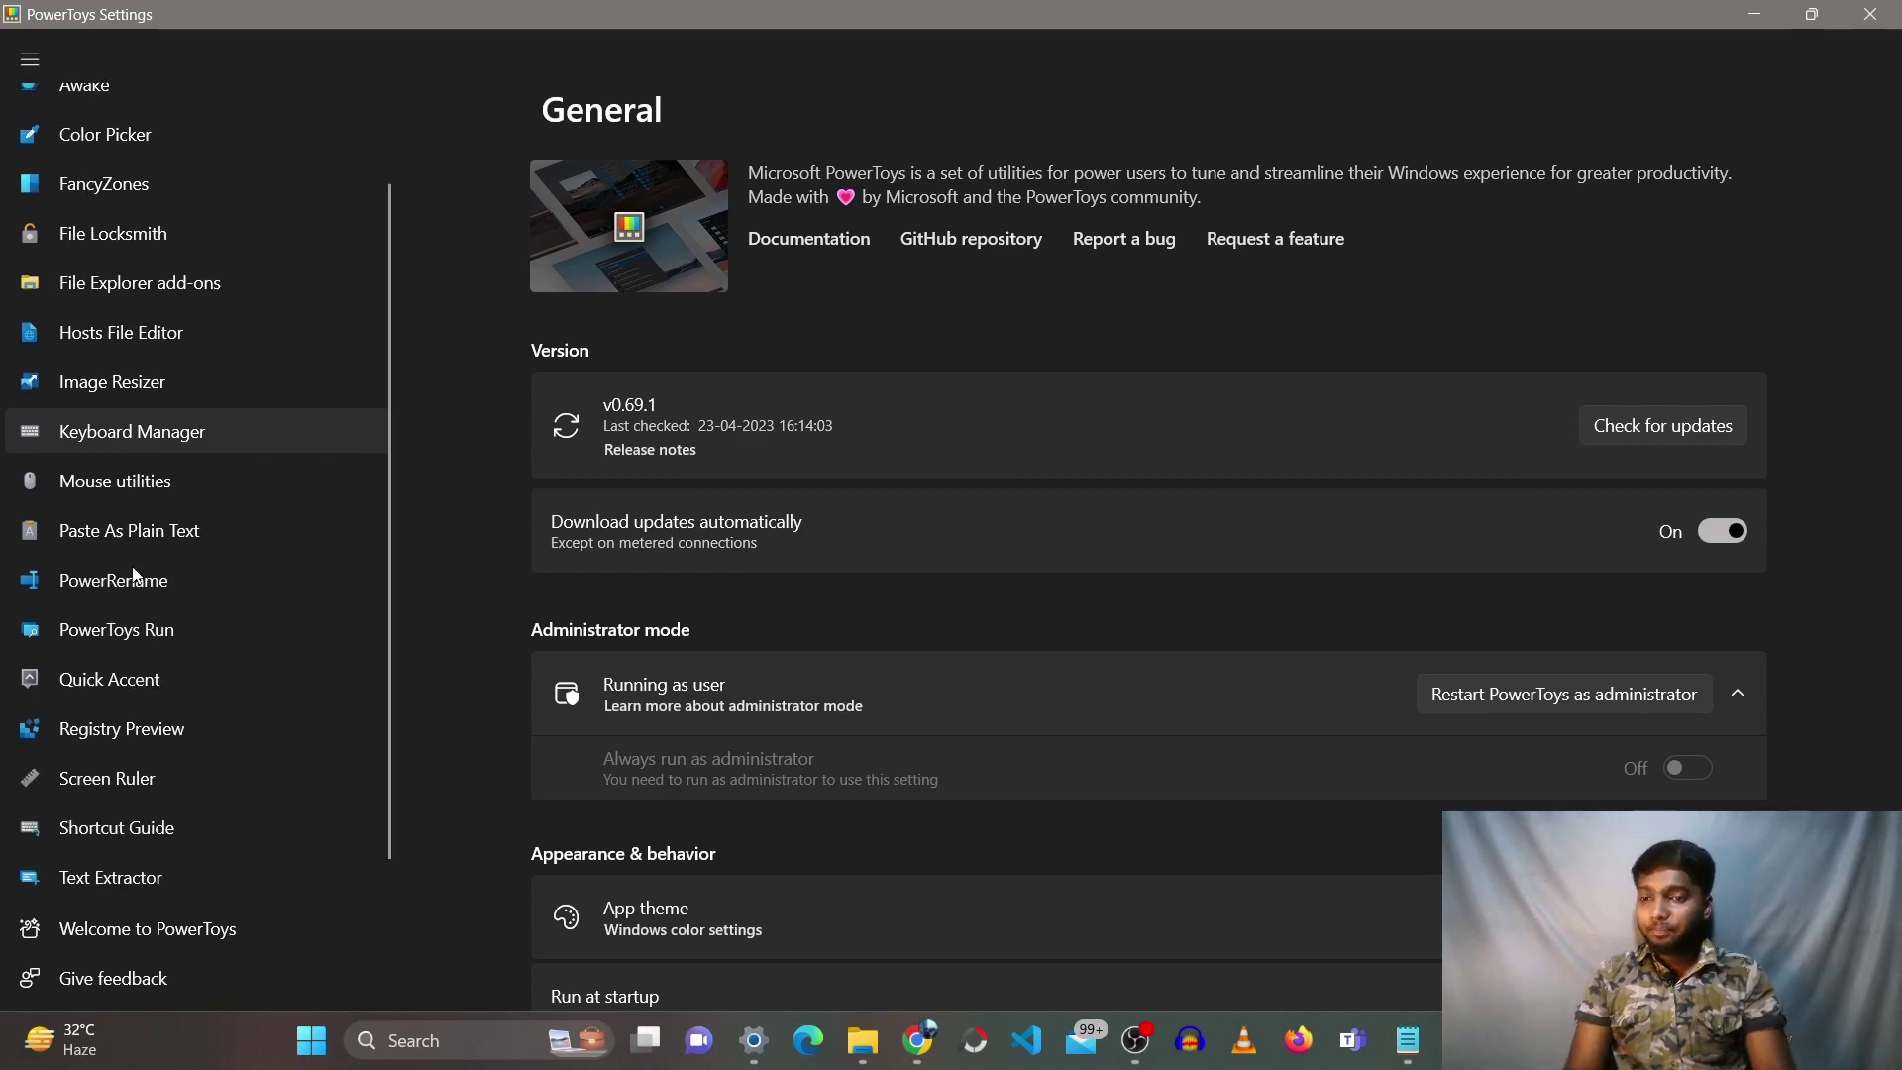
scroll(135, 572, "down", 1)
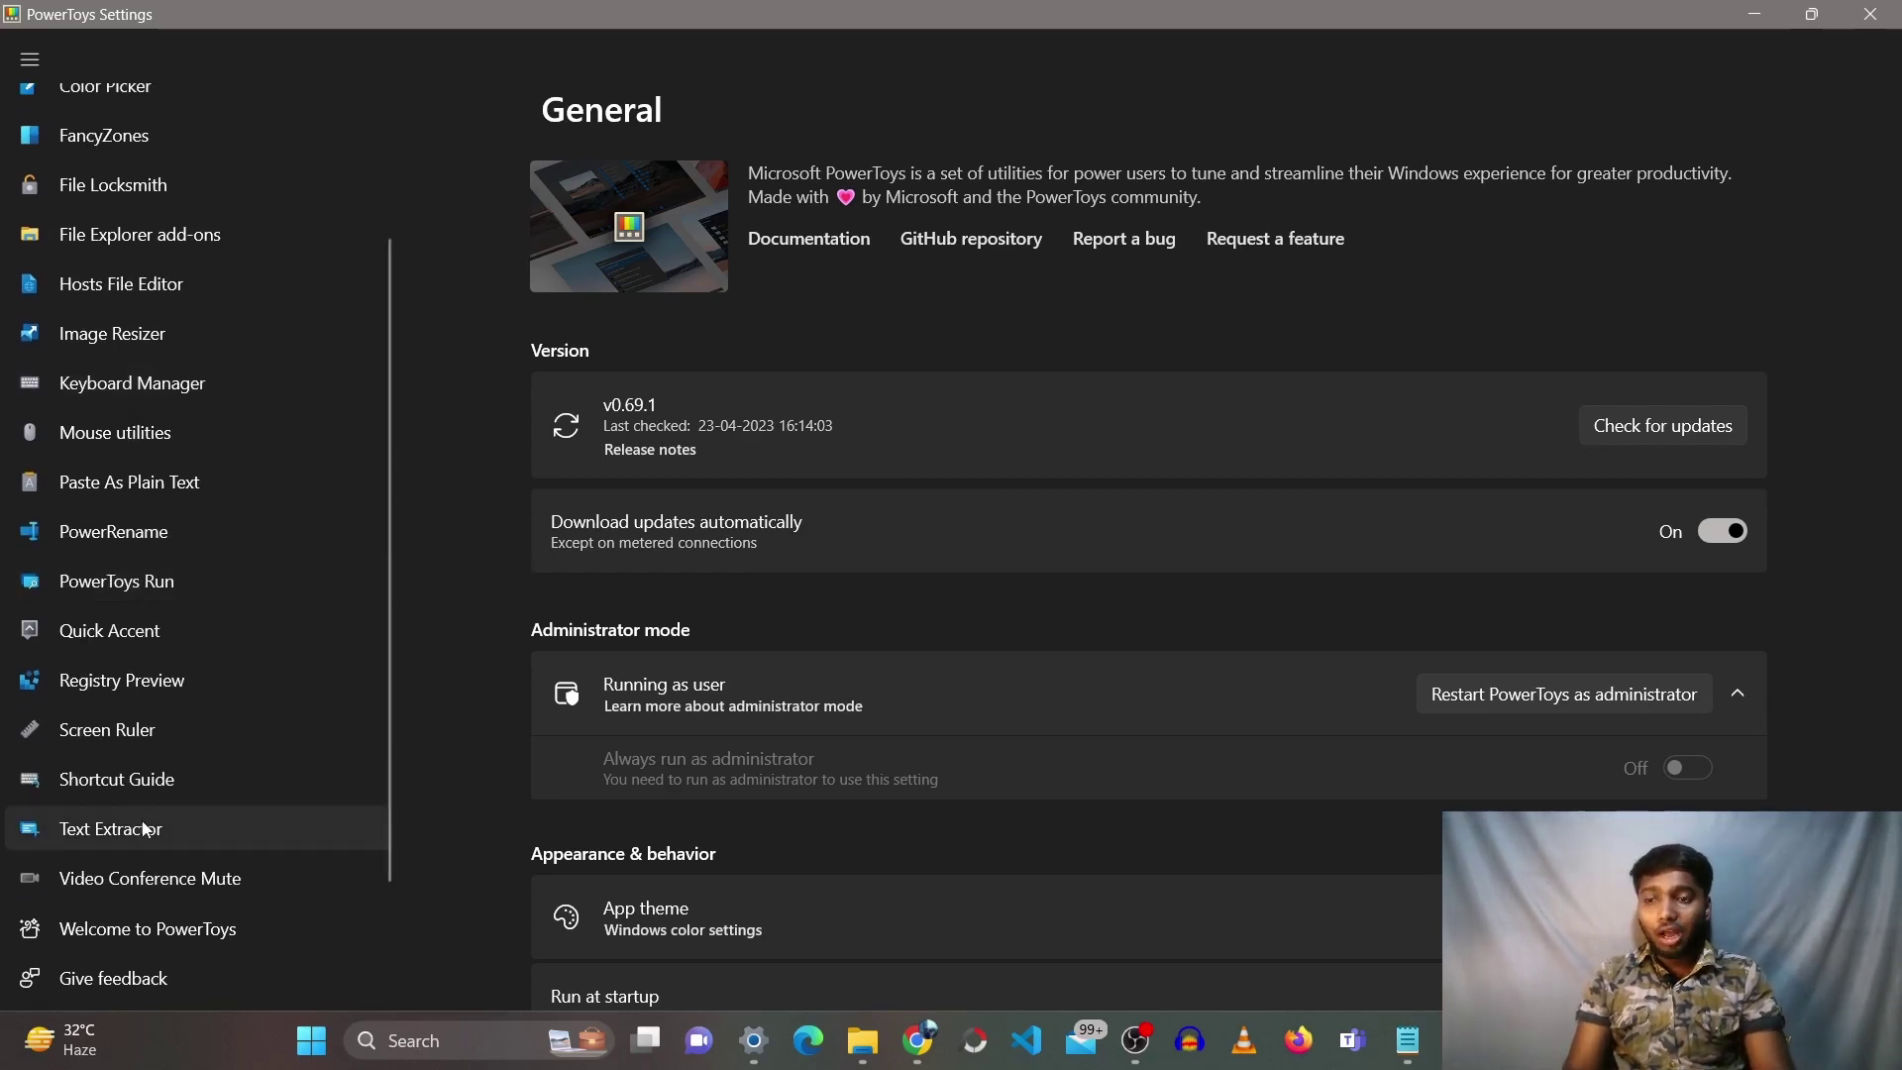
scroll(111, 317, "up", 3)
scroll(111, 316, "down", 3)
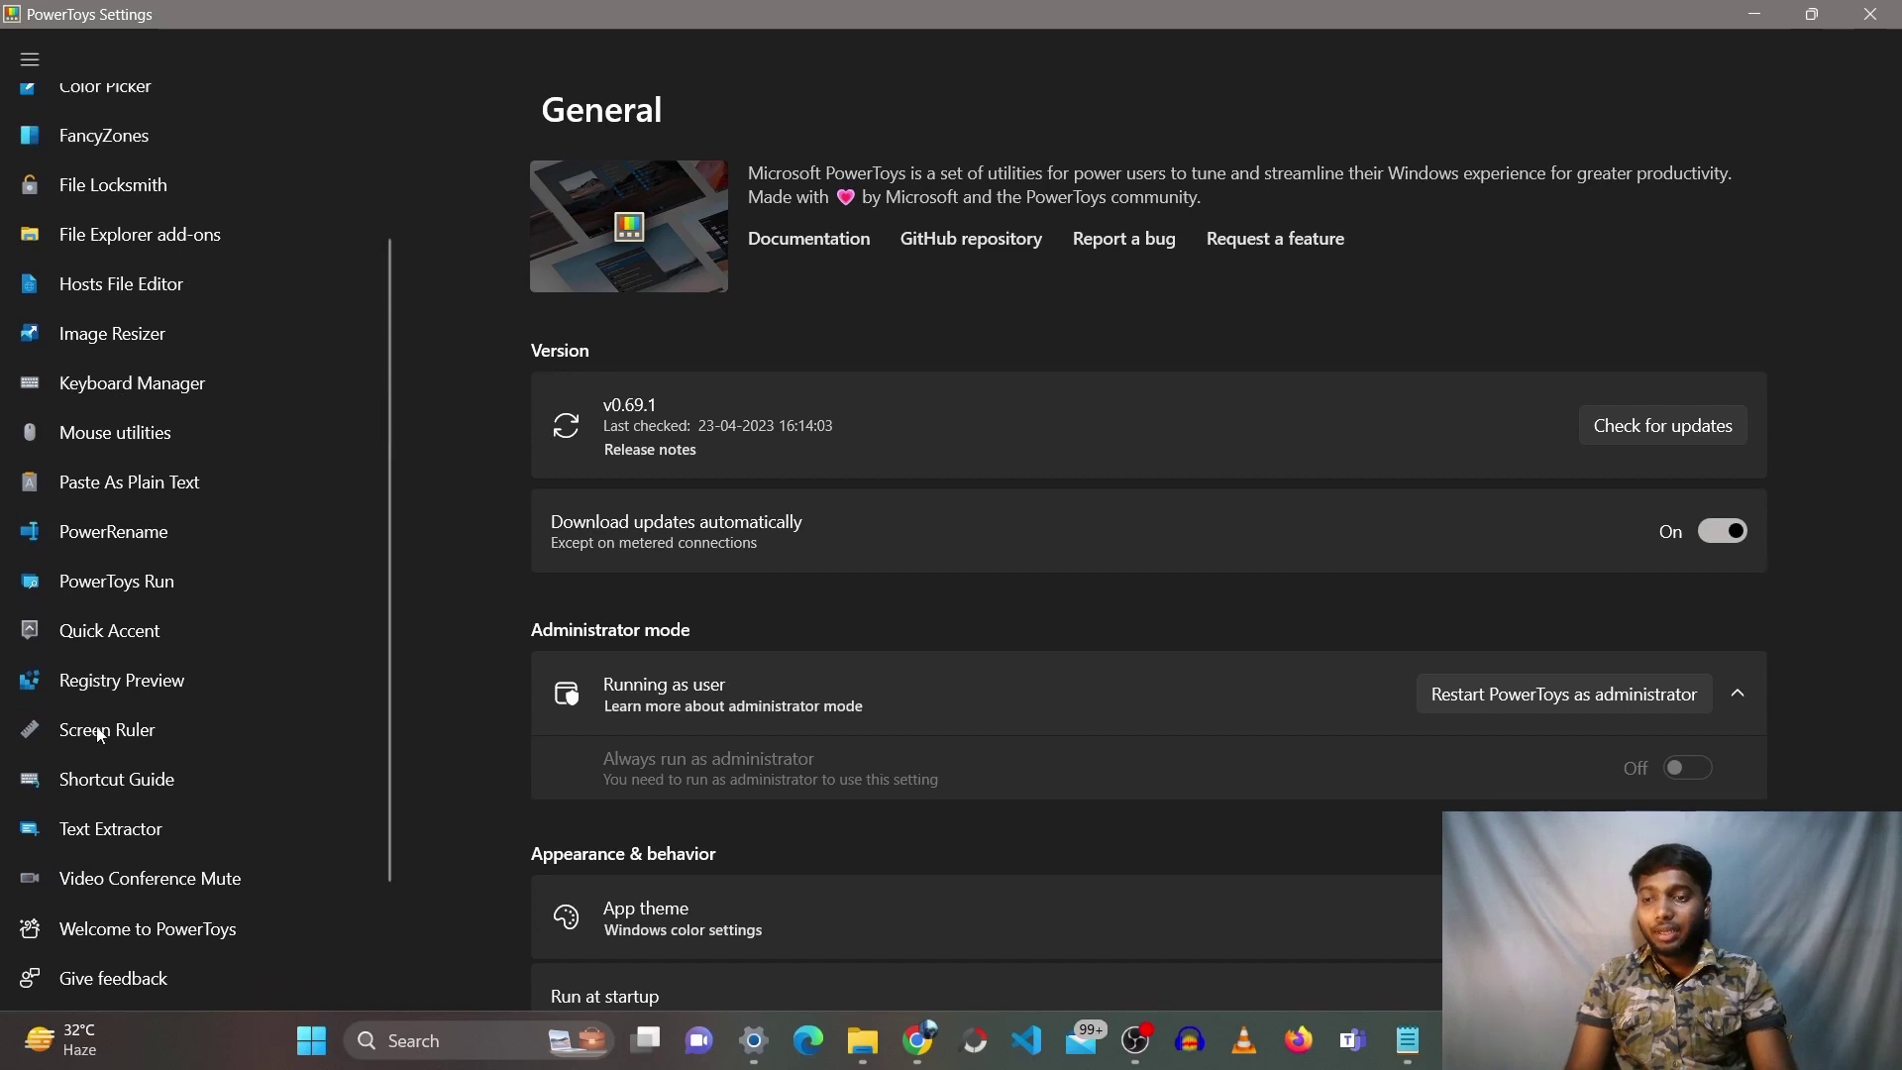
Open the Text Extractor settings, then use the utility to capture the full banned apps list from Screenshot 2022-02-14 180727.png
left_click(159, 832)
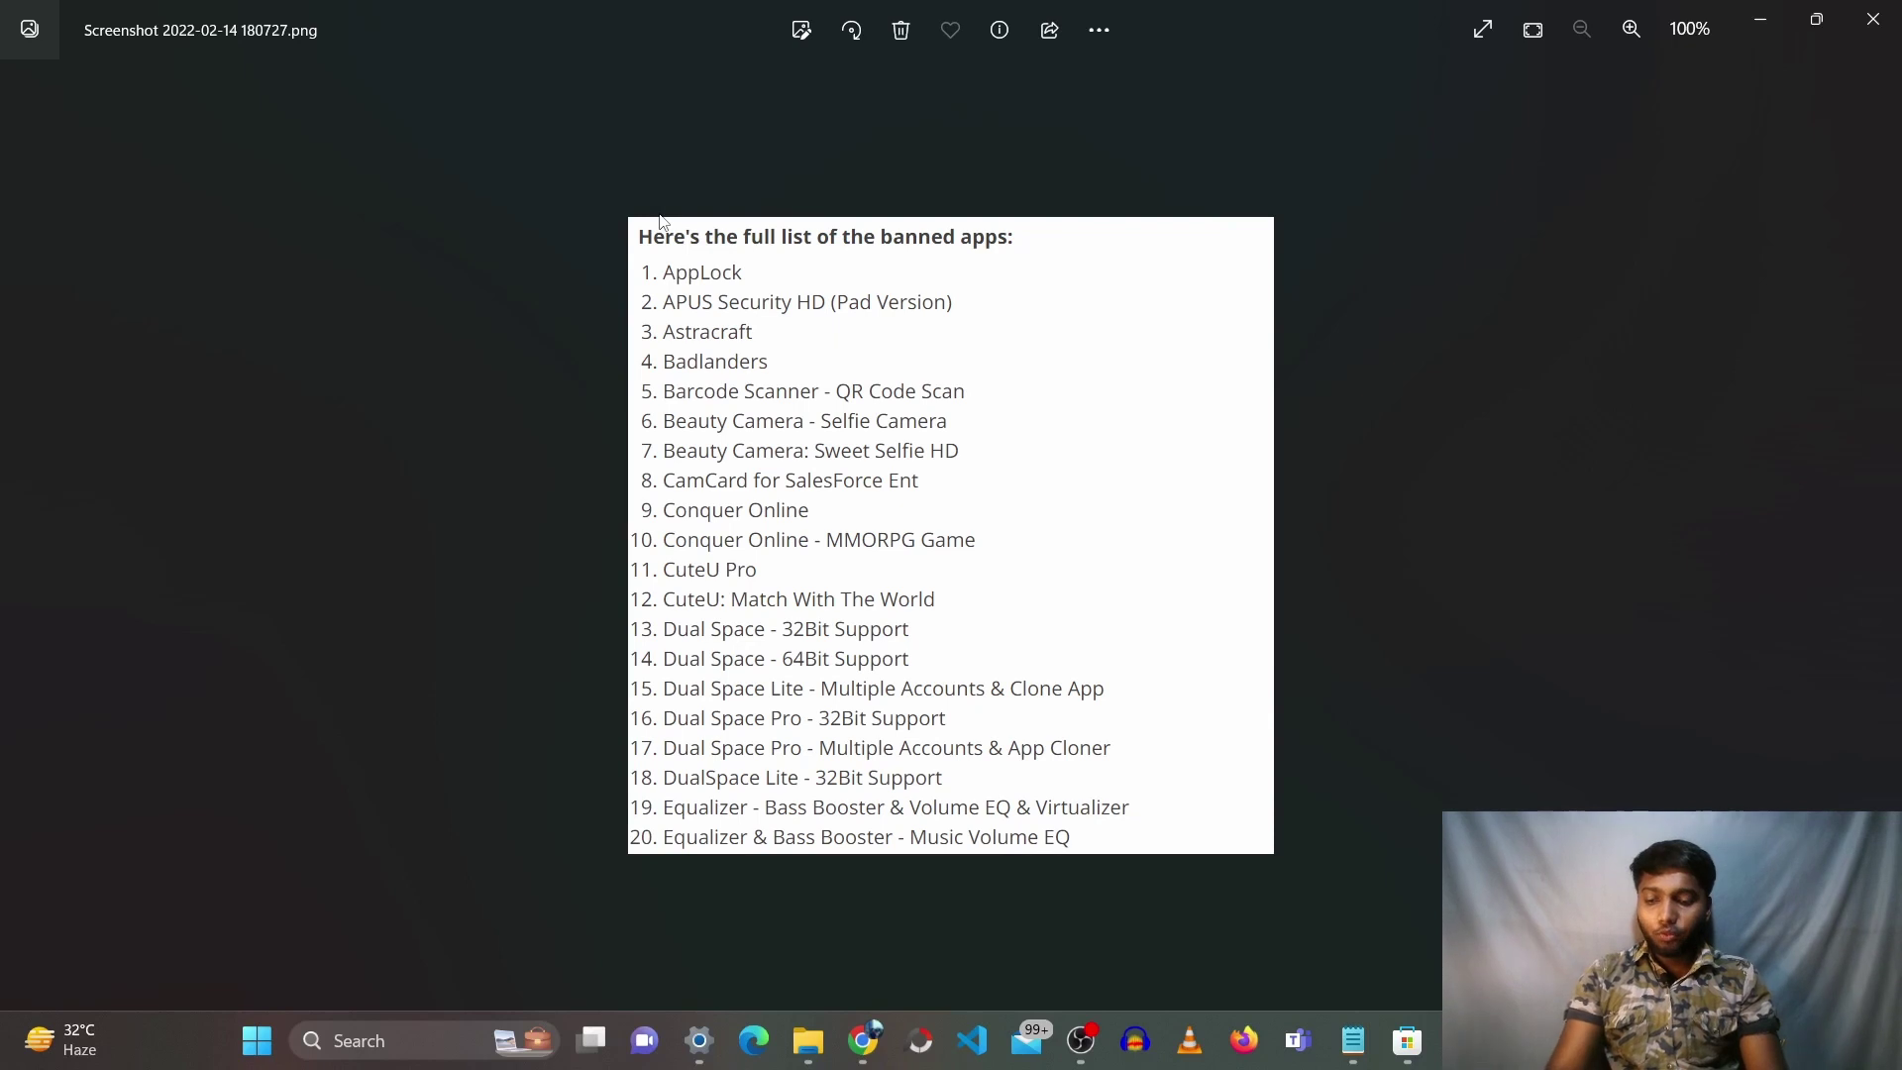
key("super+shift+s")
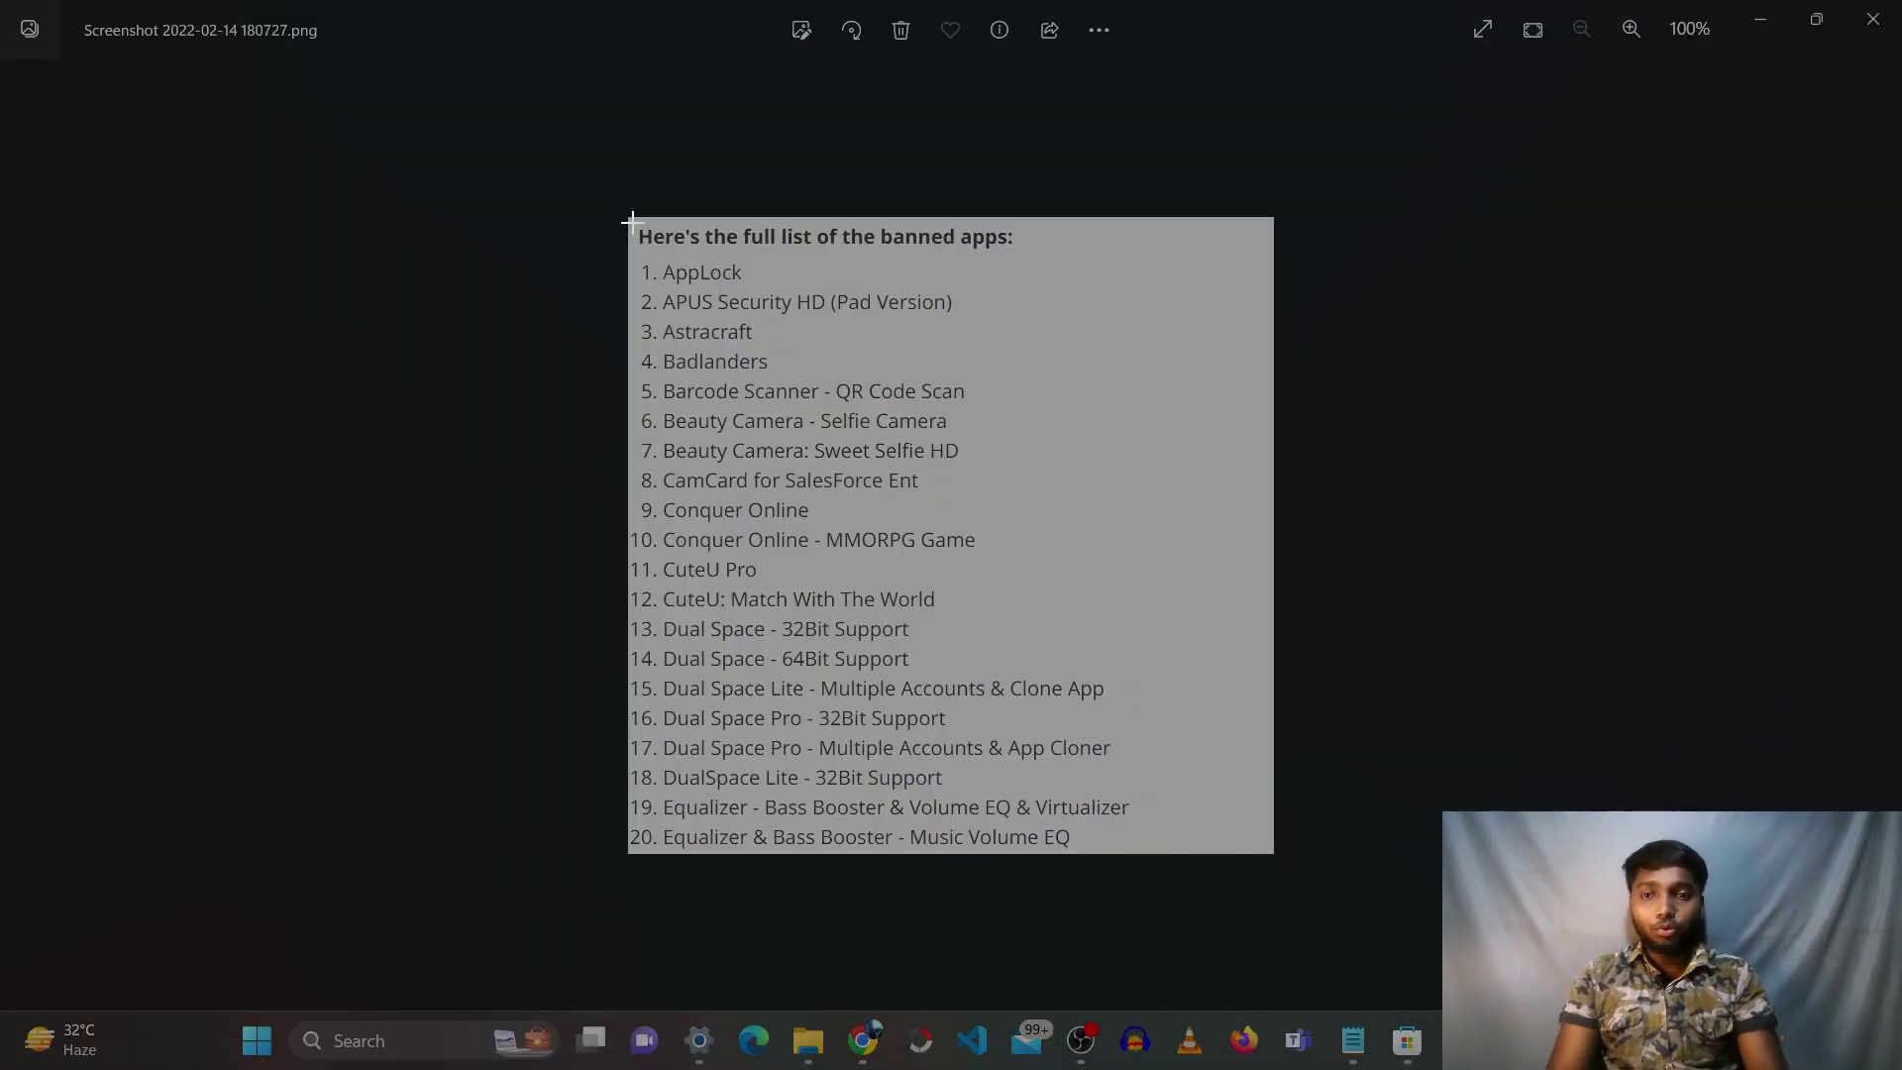
left_click_drag(632, 222, 1273, 851)
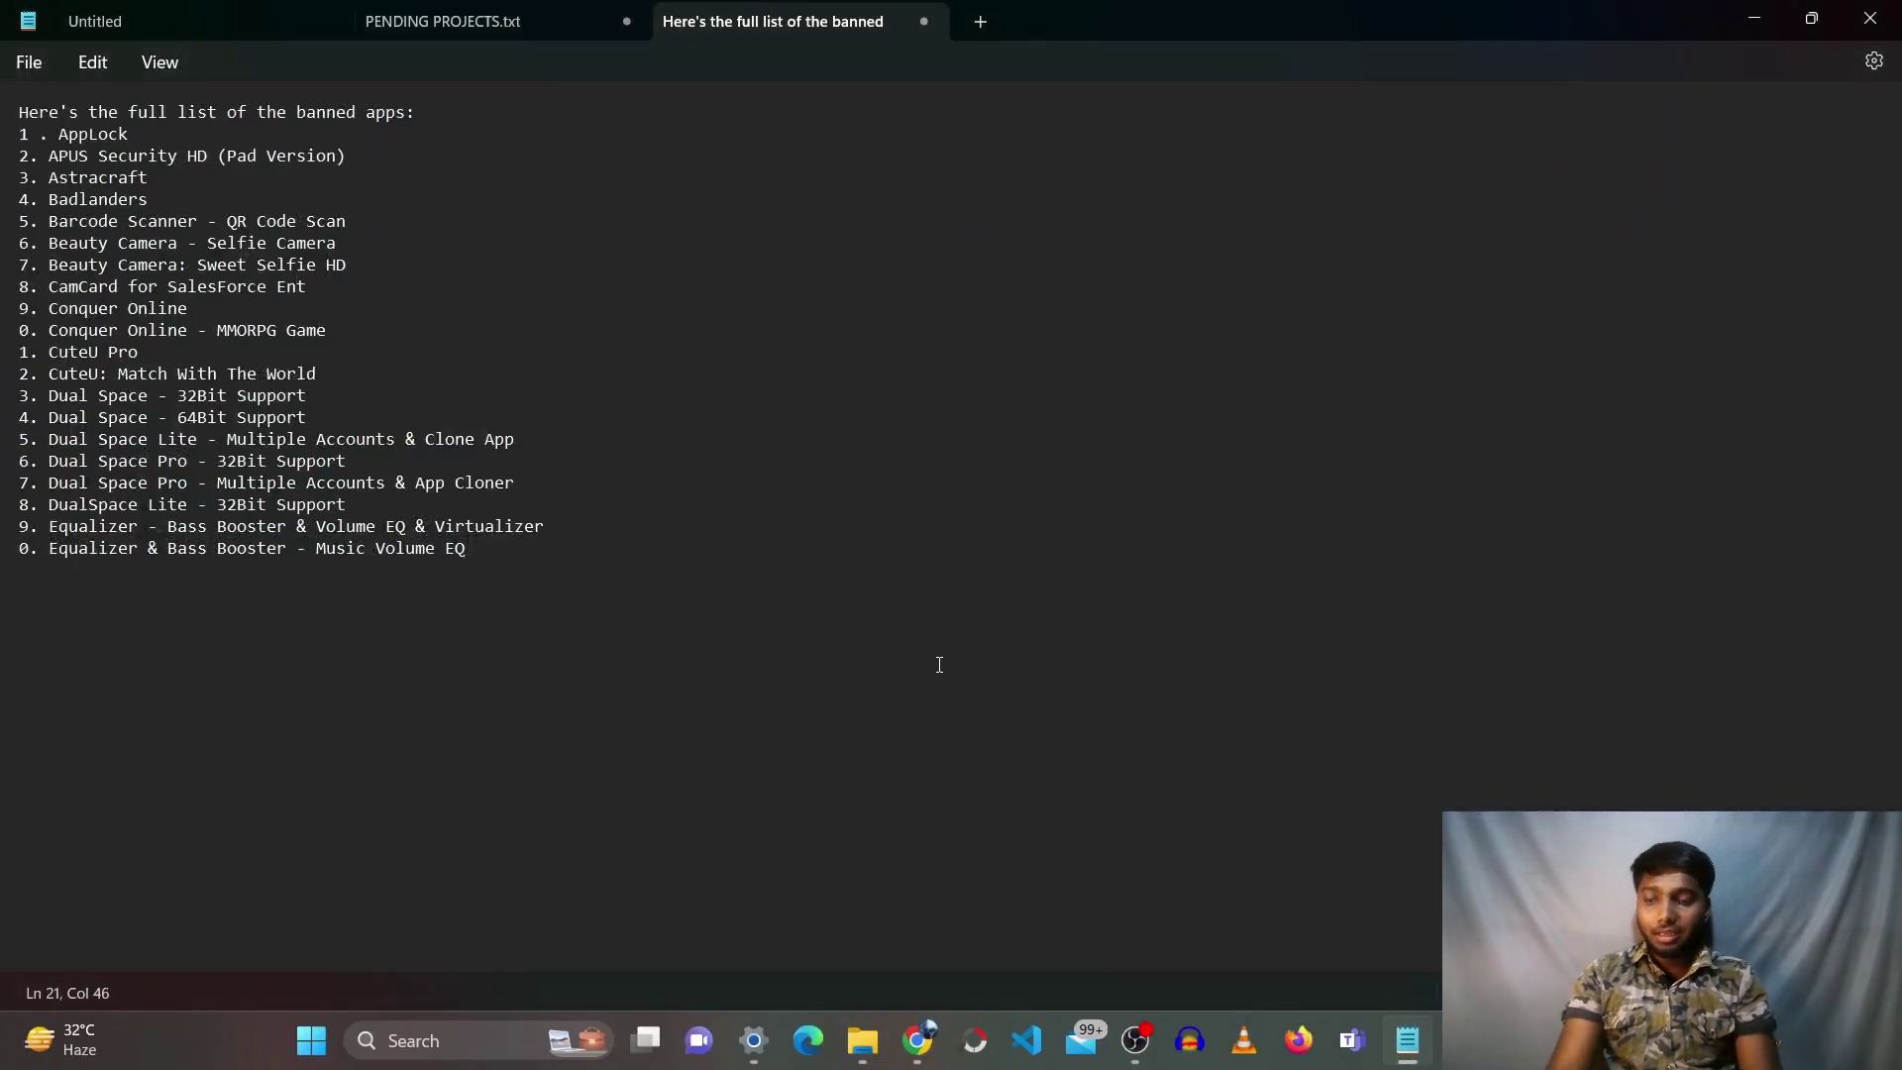
Switch to Notepad, replace all text in the banned apps document with the newly extracted list, and minimize the window
key("ctrl+a")
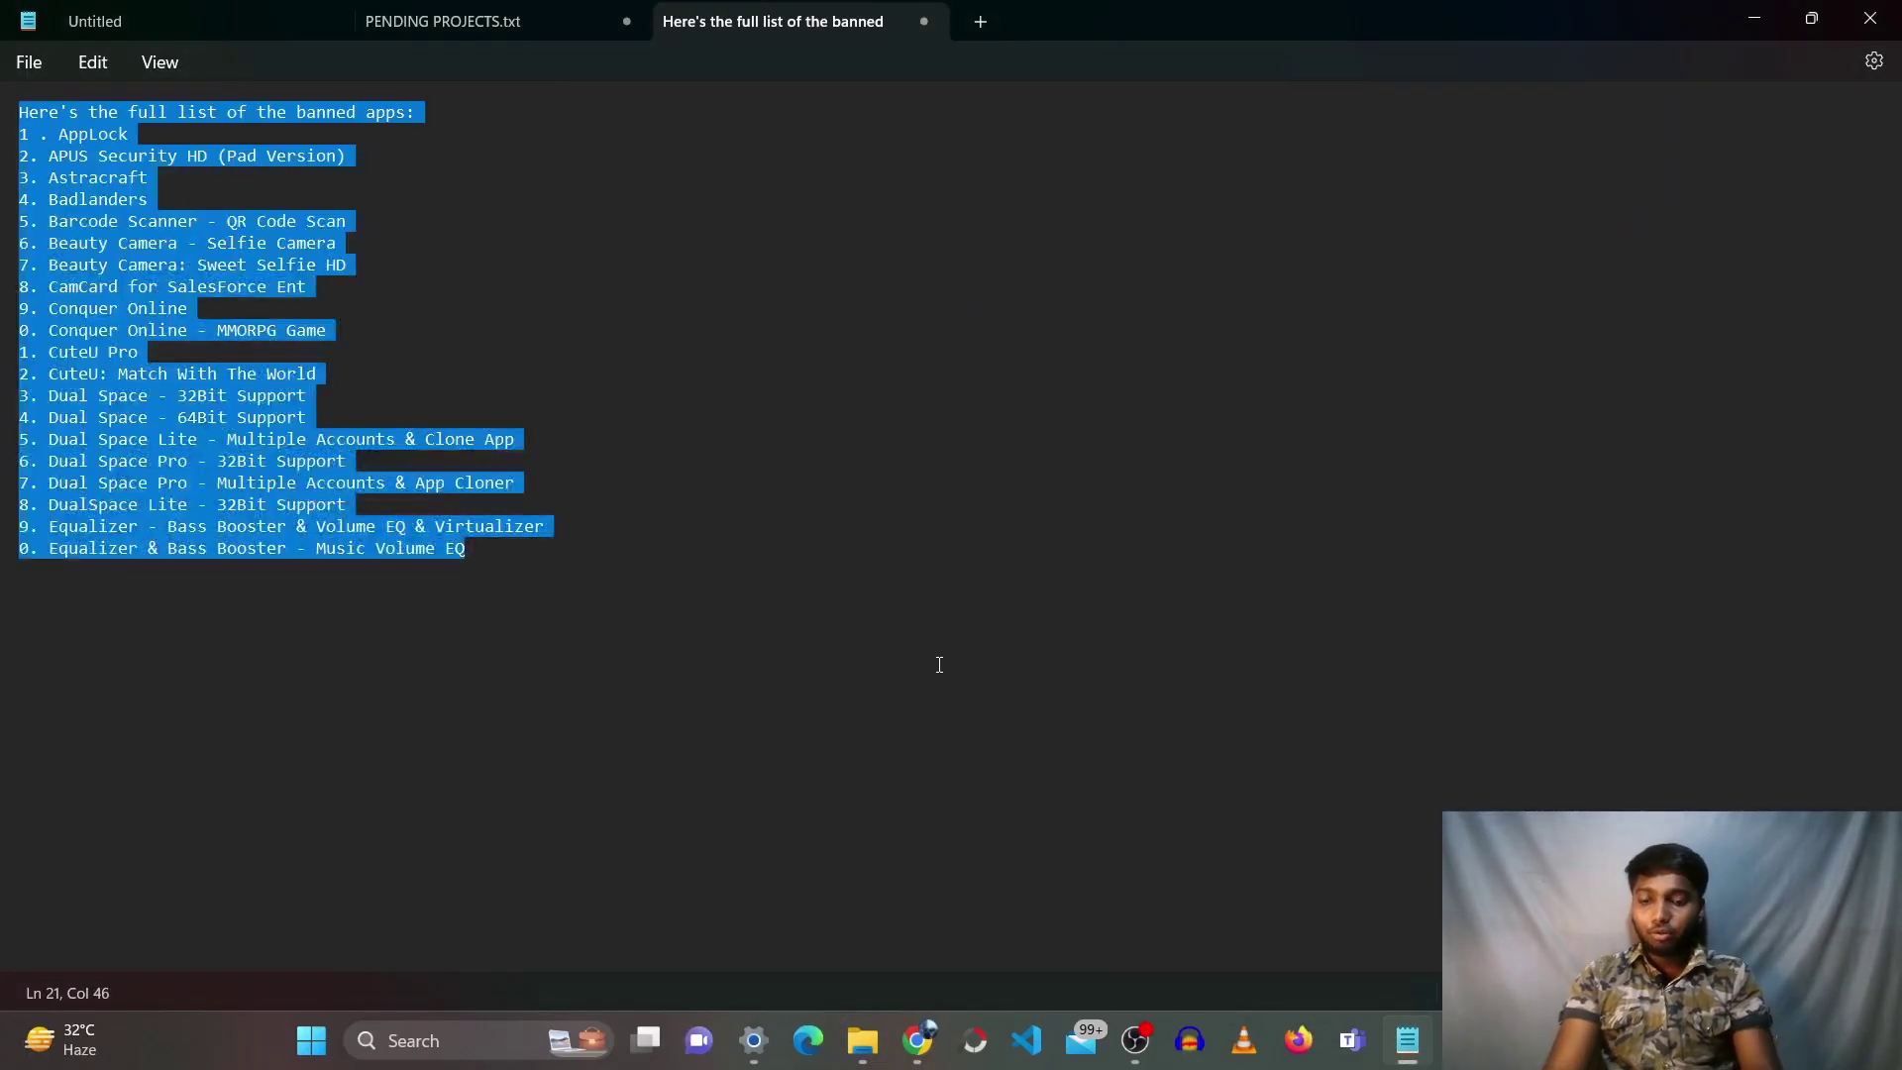
type("Here's the full list of the banned apps: 1 . AppLock 2. APUS Security HD (Pad Version) 3. Astracraft 4. Badlanders 5. Barcode Scanner - QR Code Scan 6. Beauty Camera - Selfie Camera 7. Beauty Camera: Sweet Selfie HD 8. CamCard for SalesForce Ent 9. Conquer Online 10. Conquer Online - MMORPG Game 11. CutelJ Pro 12. CutelJ: Match With The World 13. Dual space - 32Bit Support 14. Dual space - 64Bit Support 15. Dual Space Lite - Multiple Accounts & Clone App 16. Dual space Pro - 32Bit Support 17. Dual Space Pro - Multiple Accounts & App Cloner 18. DualSpace Lite - 32Bit Support 19. Equalizer - Bass Booster & Volume EQ & Virtualizer 20. Equalizer & Bass Booster - Music Volume EQ")
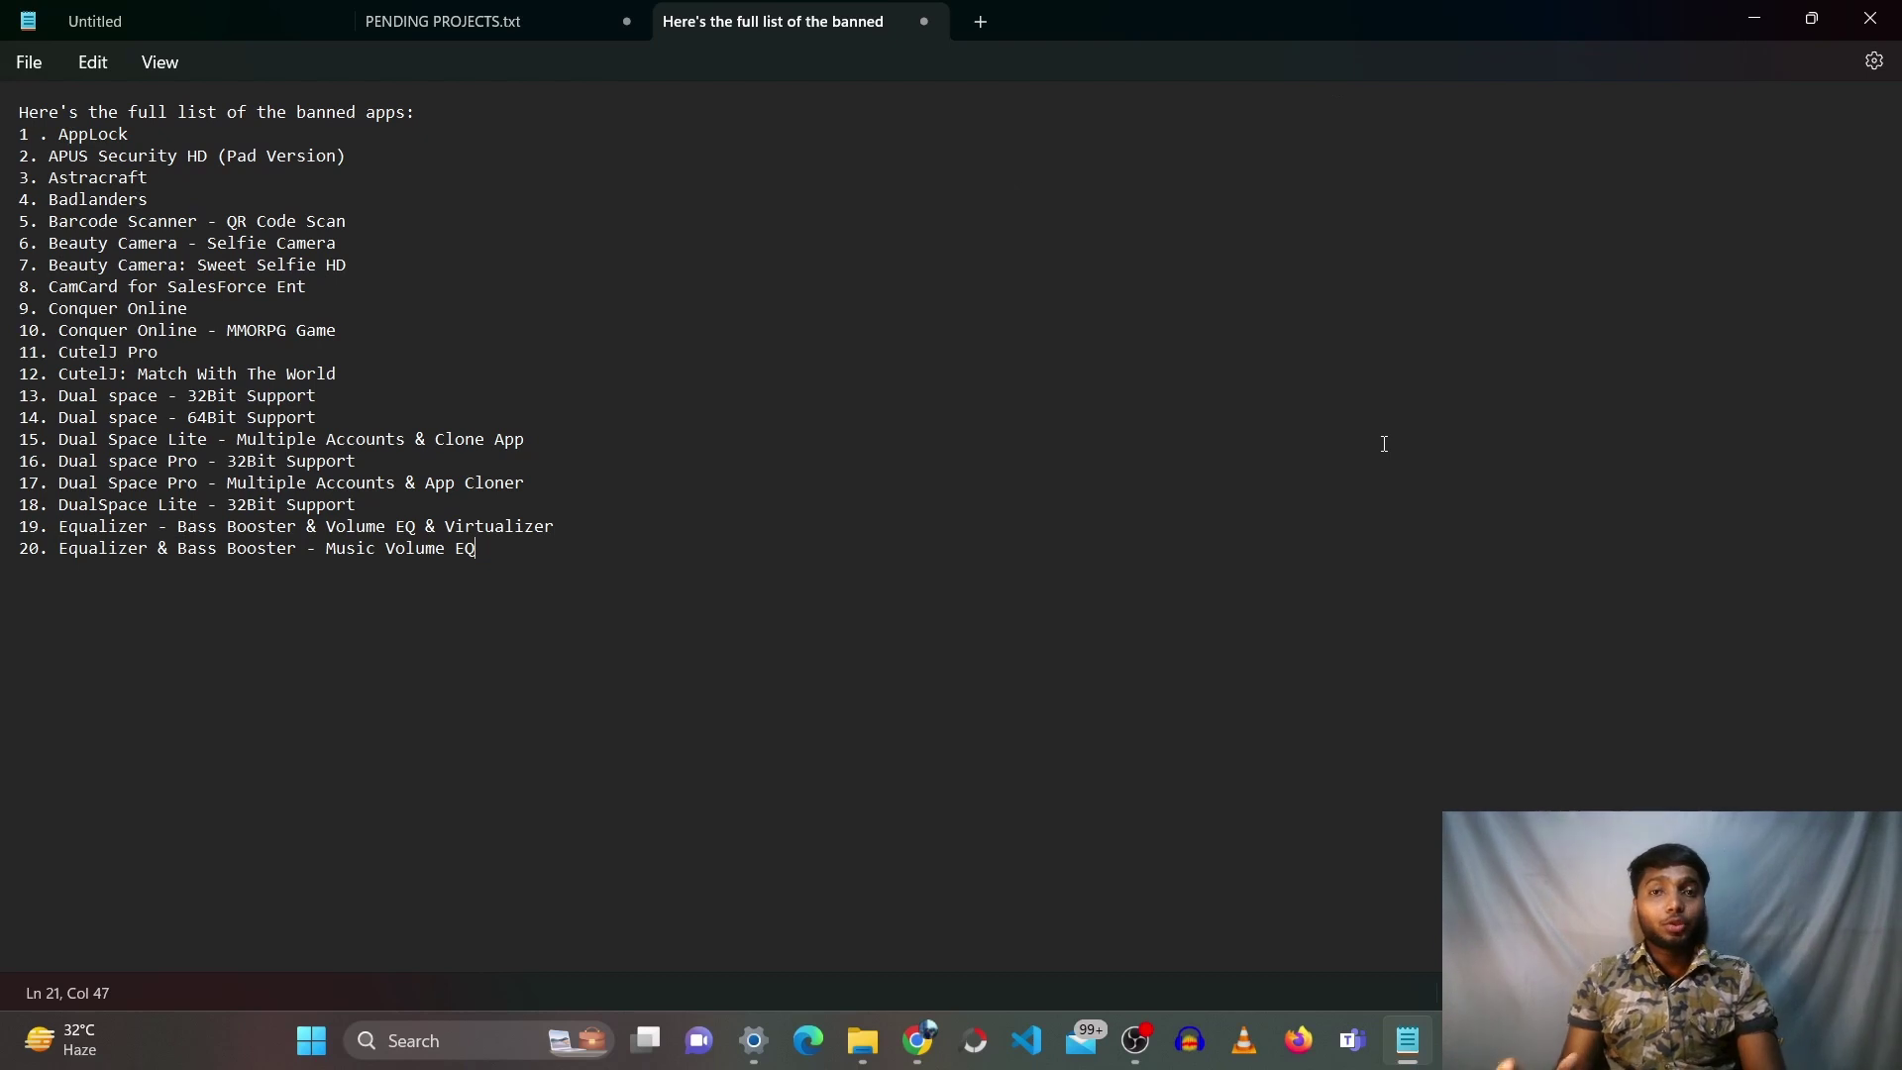
left_click(1758, 22)
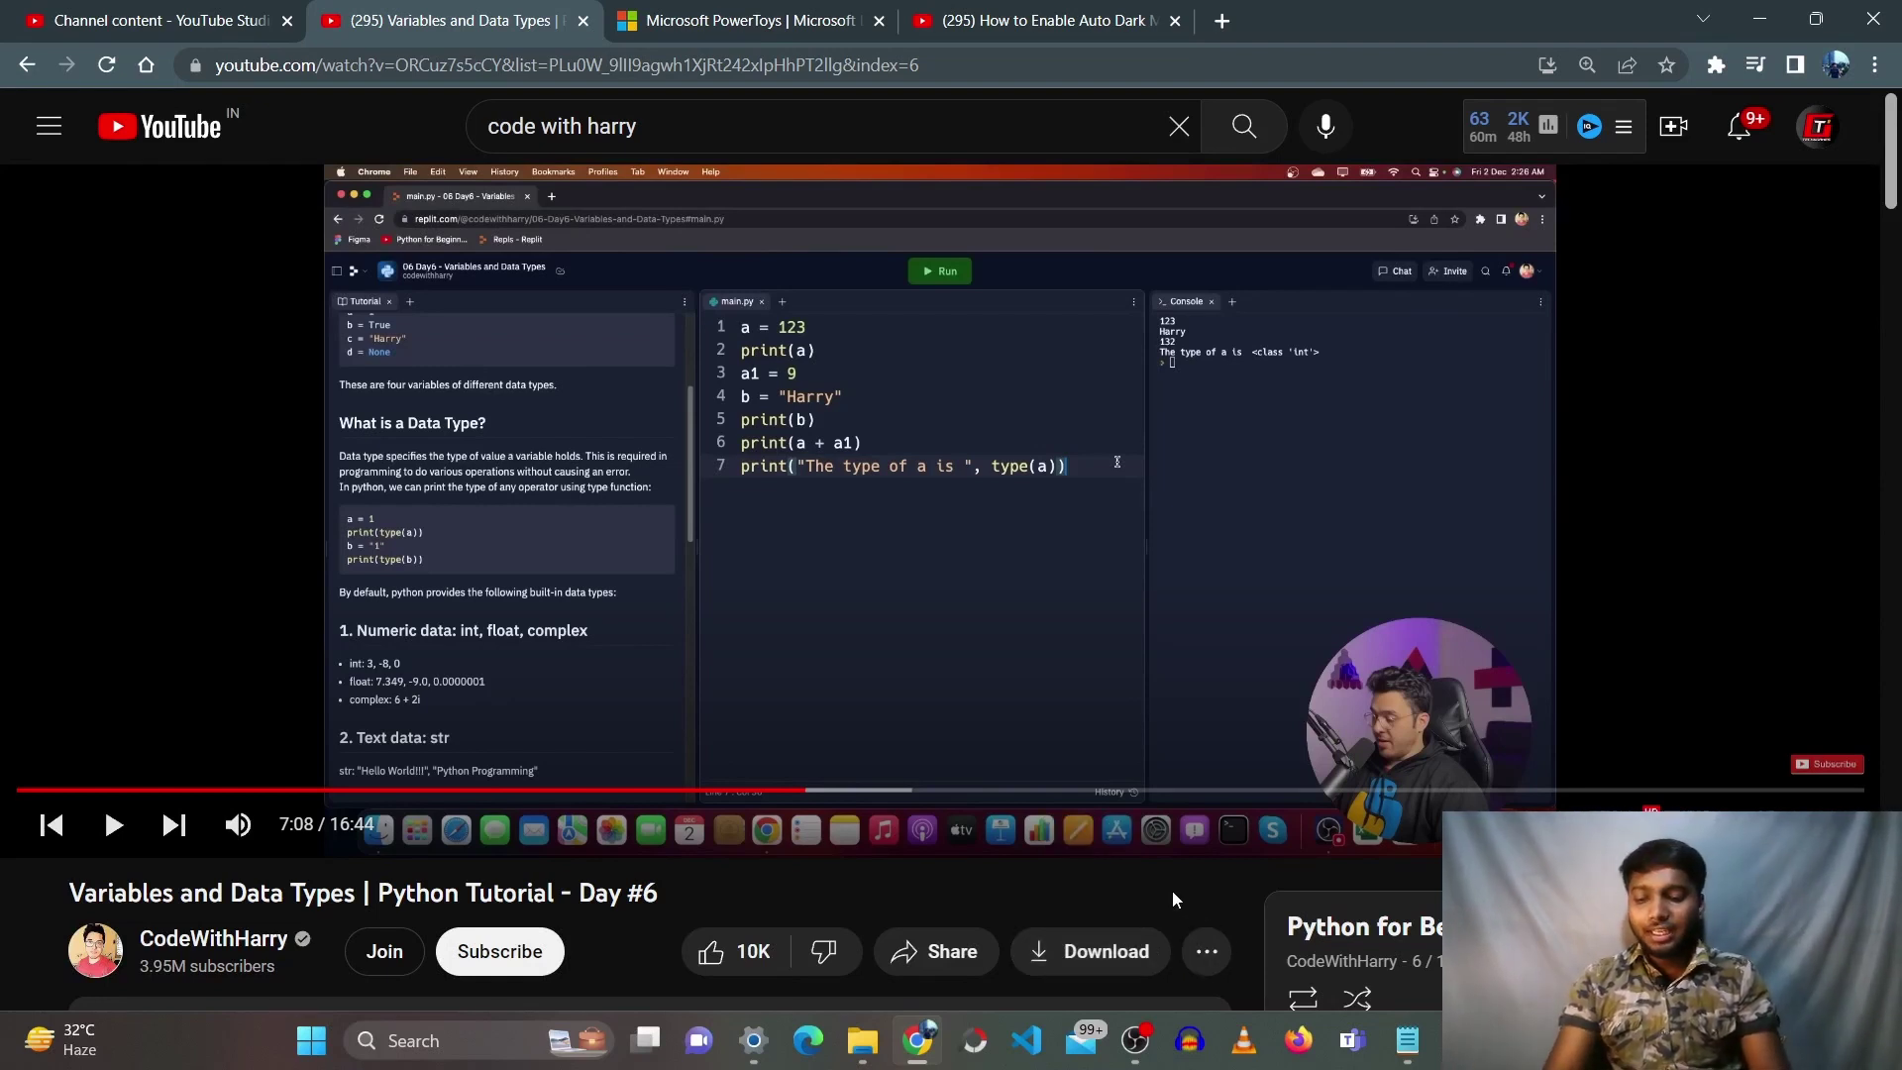
Extract the Python code from the paused YouTube video with Text Extractor and paste it into Notepad, replacing all existing text
key("super+shift+s")
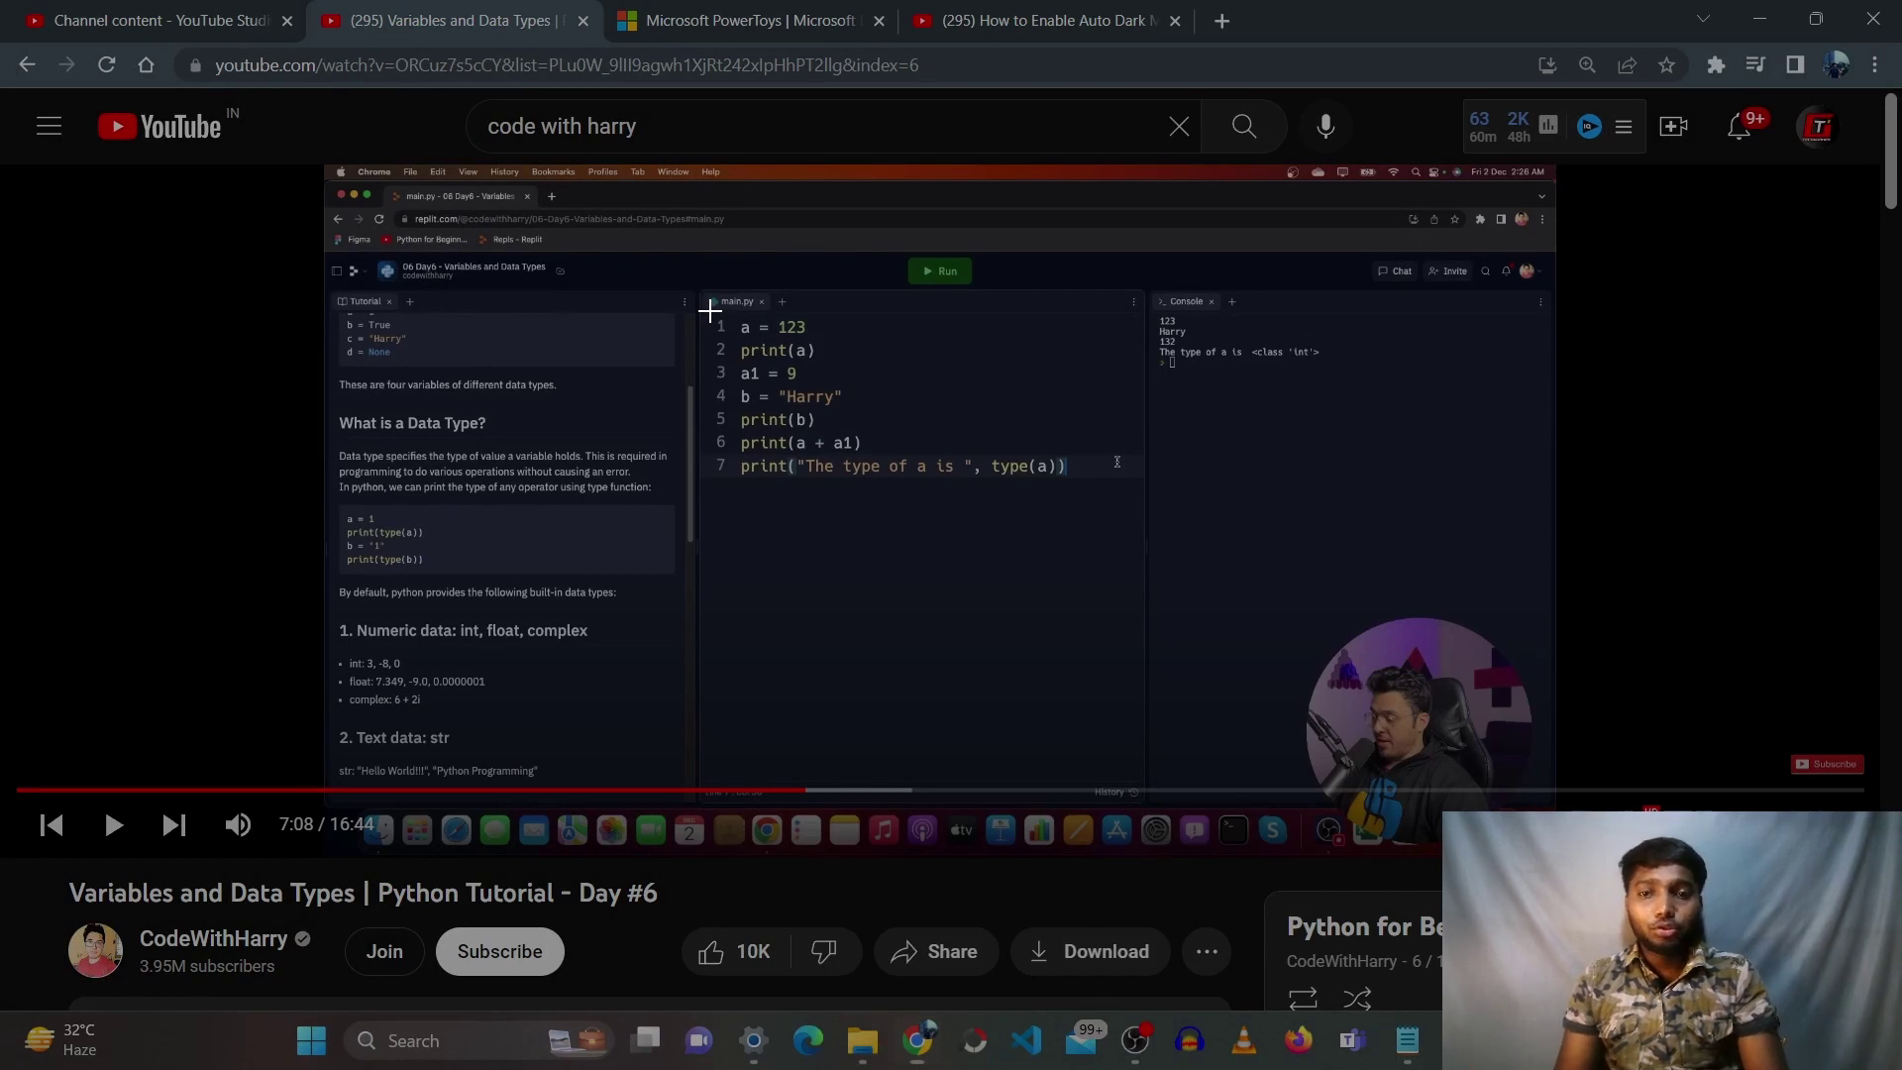
left_click_drag(733, 312, 1088, 493)
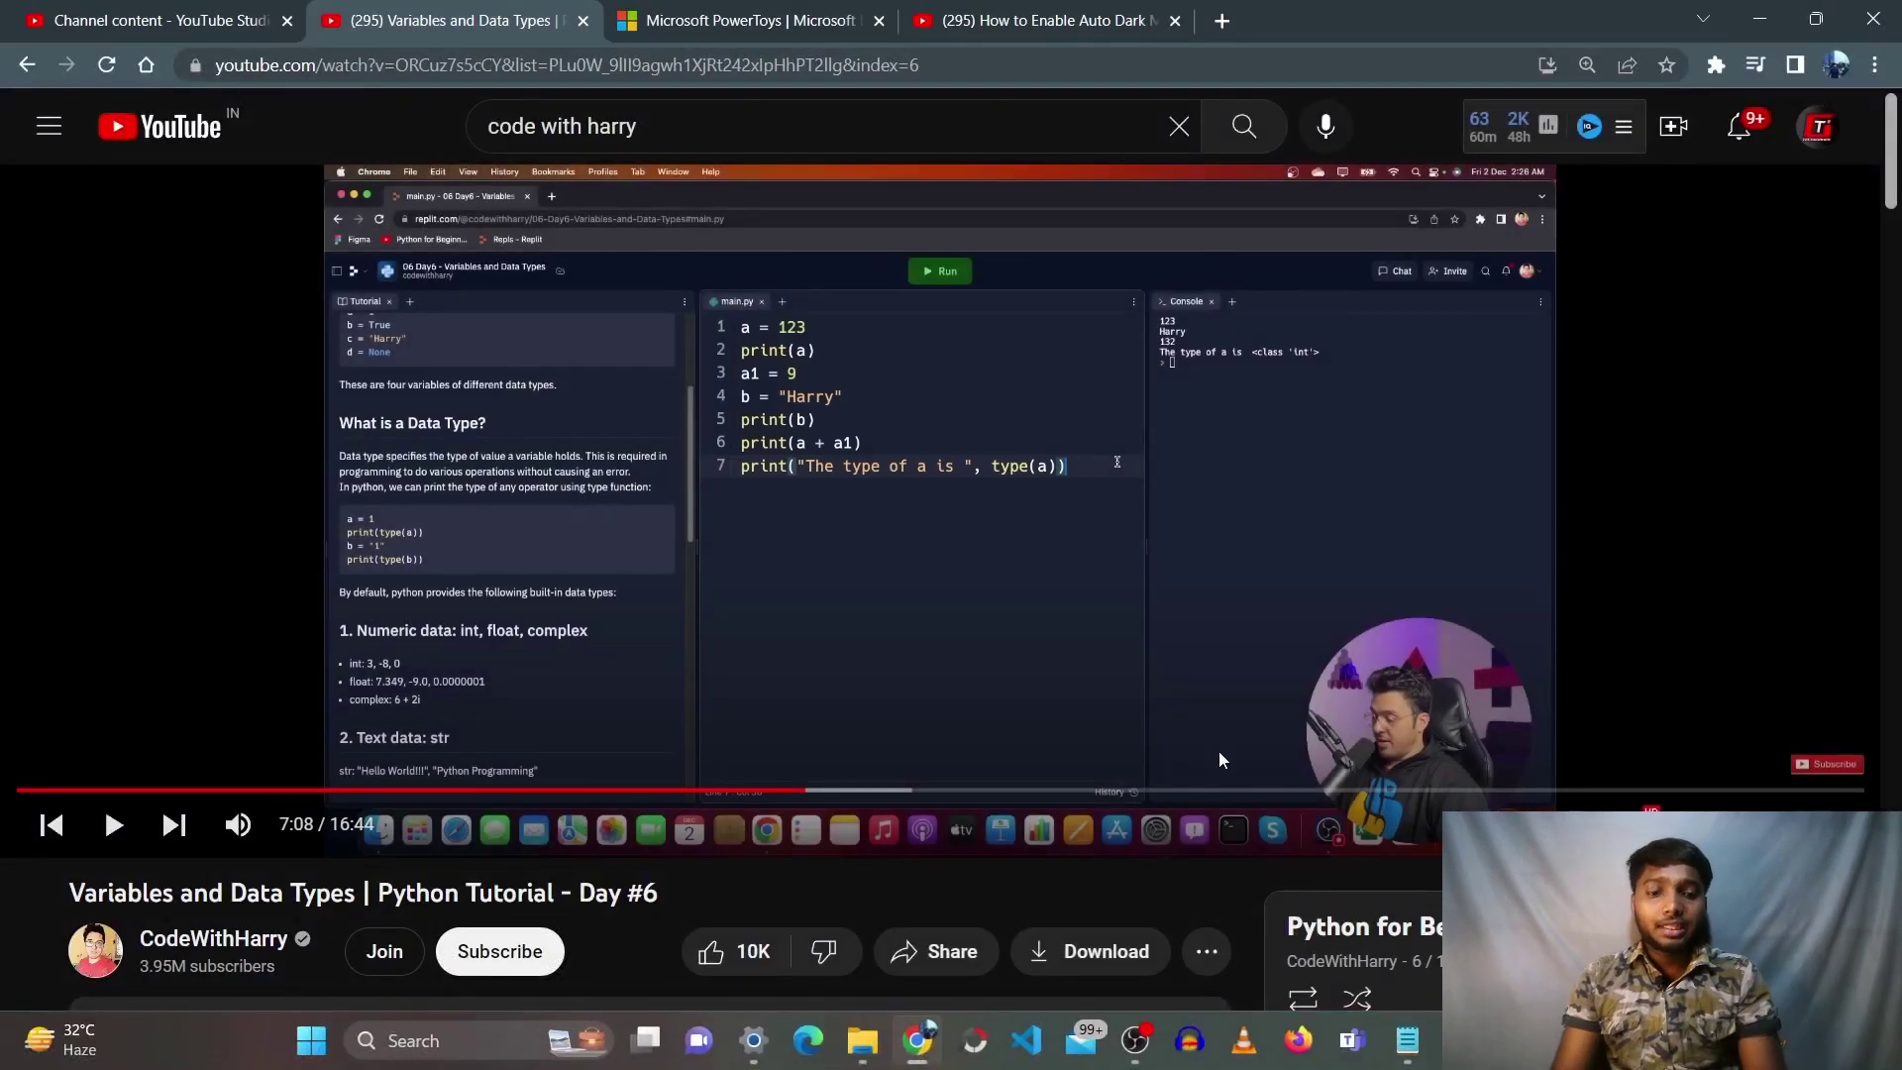
left_click(1406, 1040)
type("1 a = 123 2 print(a) 4 b — \"Harry\" 5 print(b) 6 print(a + al) 7 print( \"The type of a is \",")
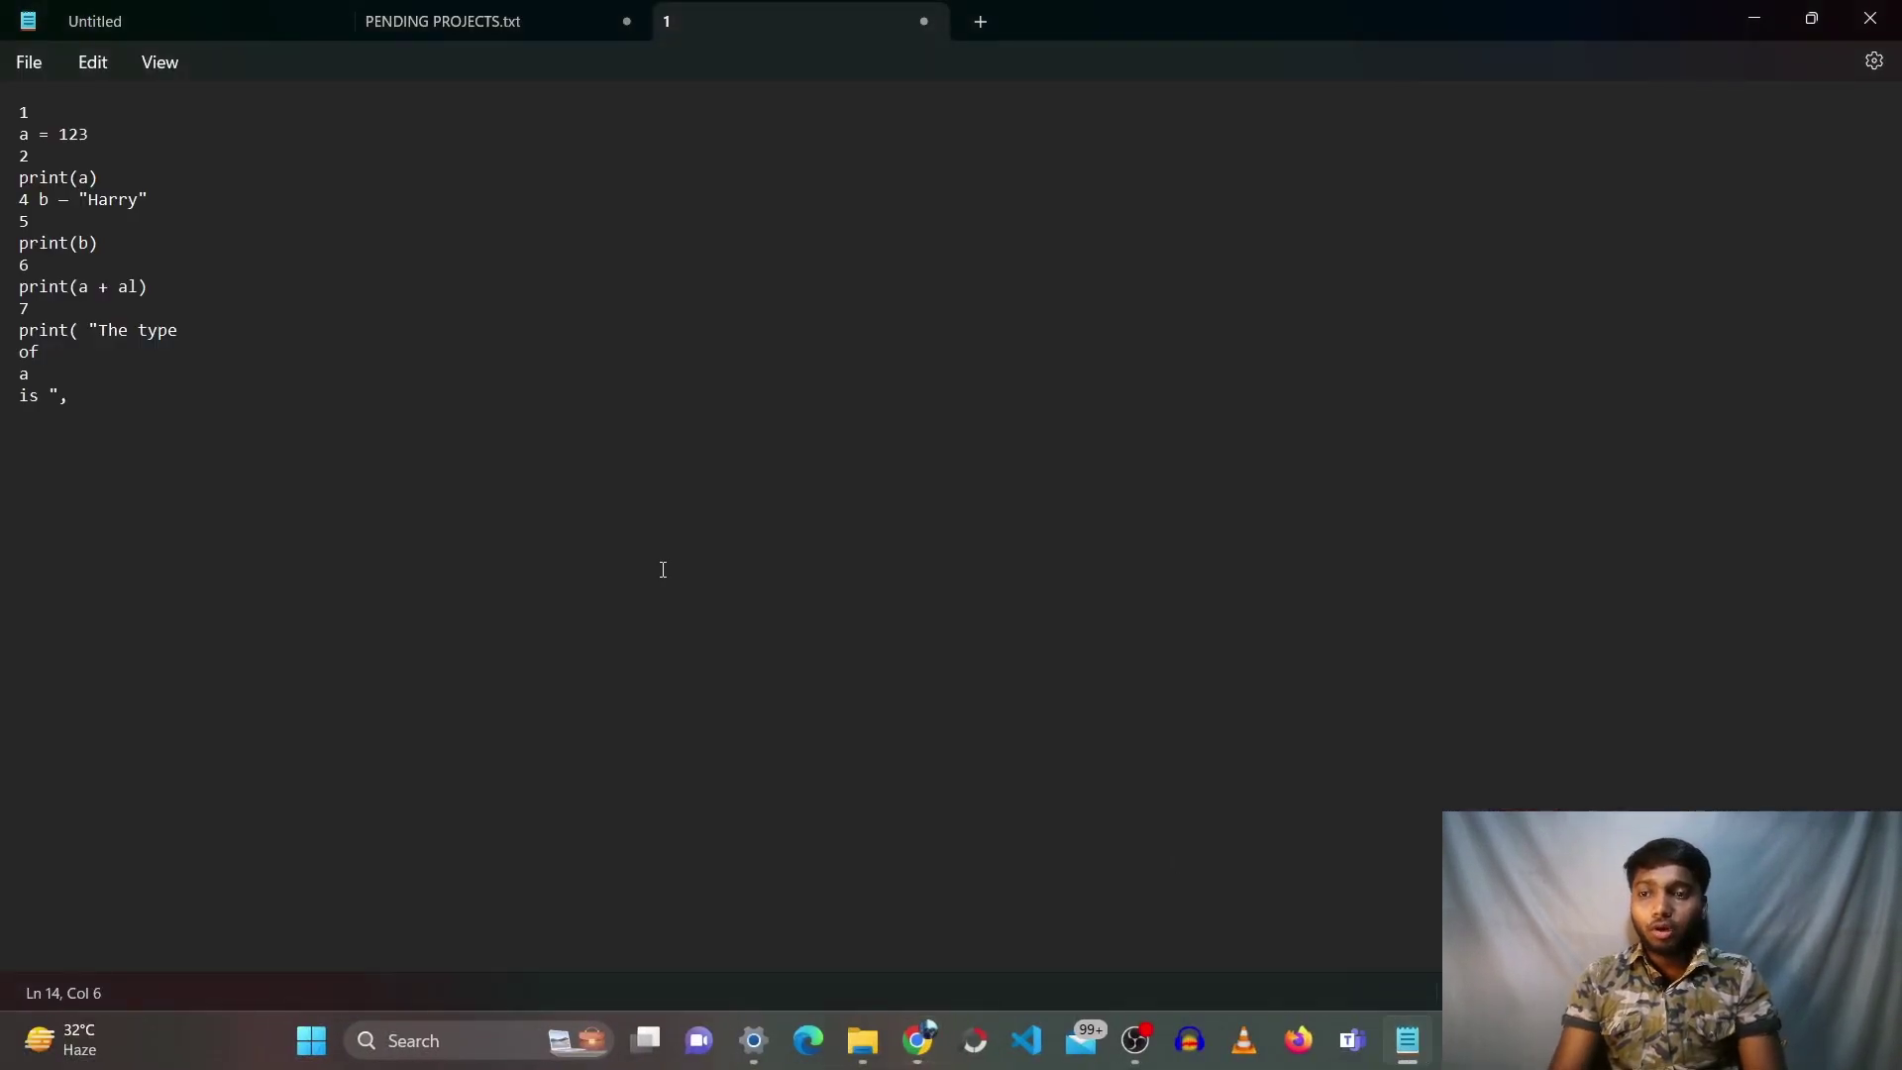
key("ctrl+a")
type("a = 123 print(a) a1 = 9 b = \"Harry\" print(b) print(a + al) print( \"The type of a is n, type(a))l")
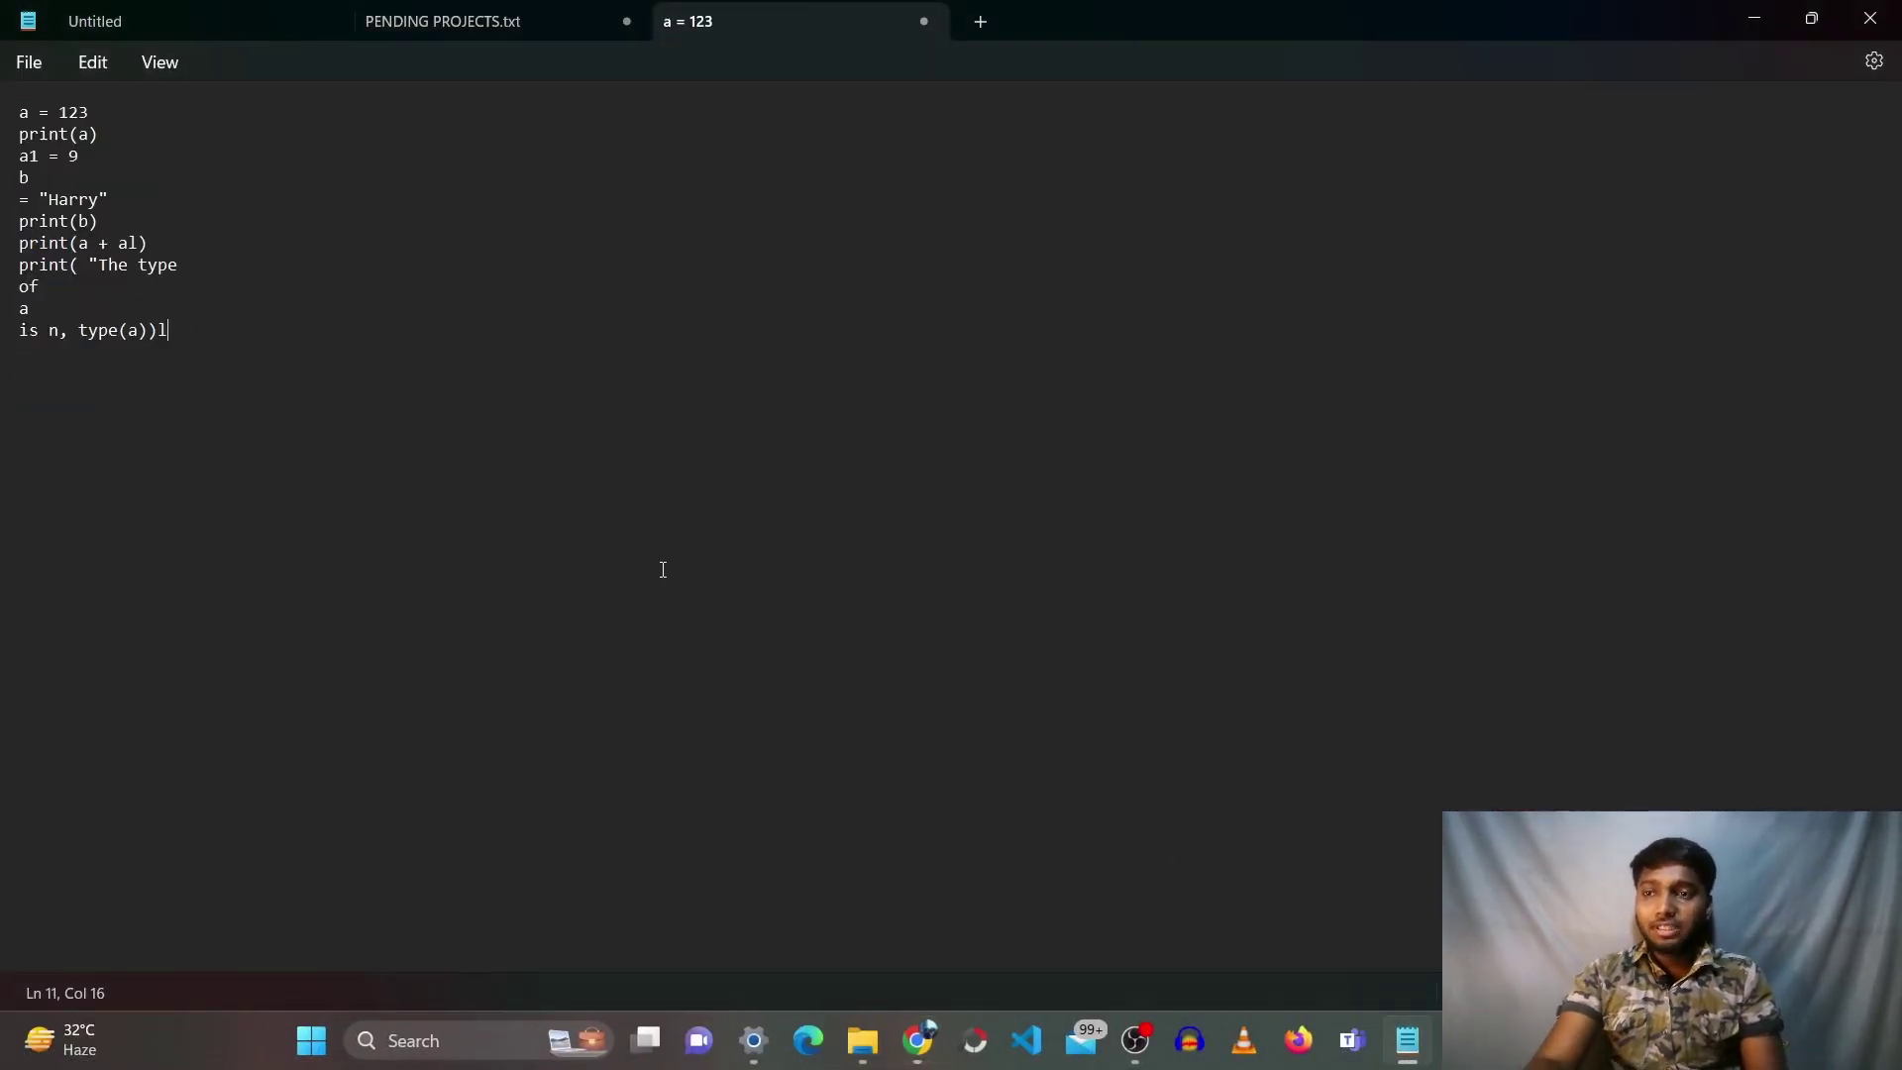